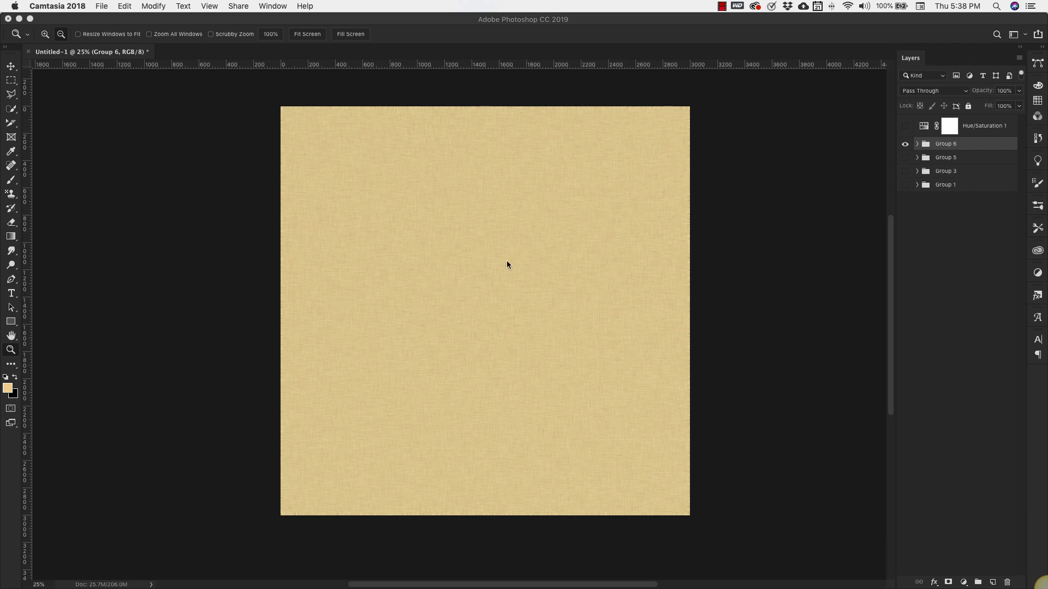
- Zoom in on the tan linen weave, then hide Group 6 and show Group 3's dark red texture
click(475, 291)
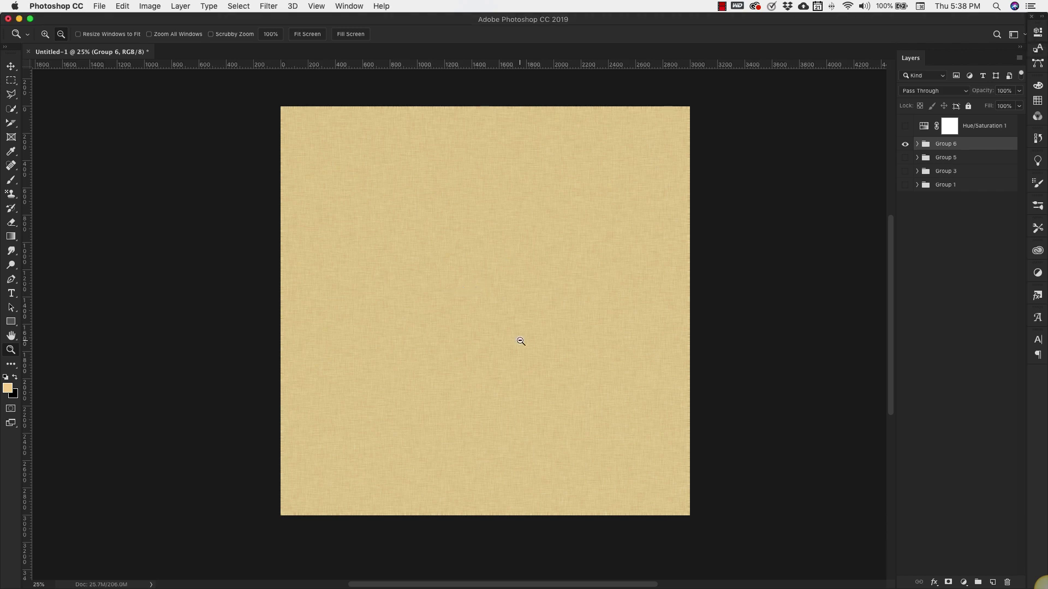
alt+click(520, 340)
click(521, 341)
click(520, 341)
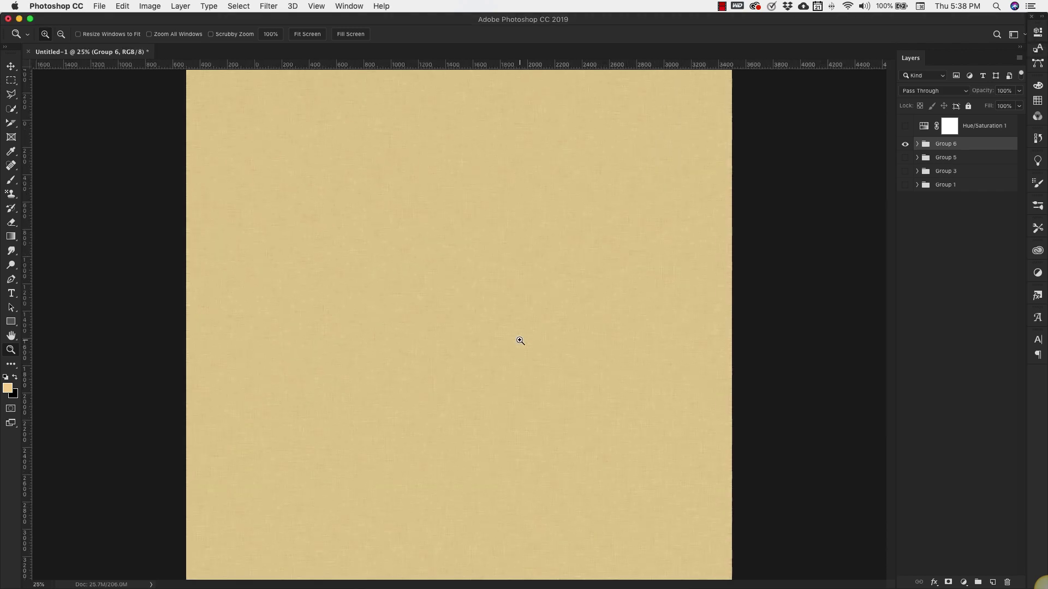
click(520, 341)
click(520, 341)
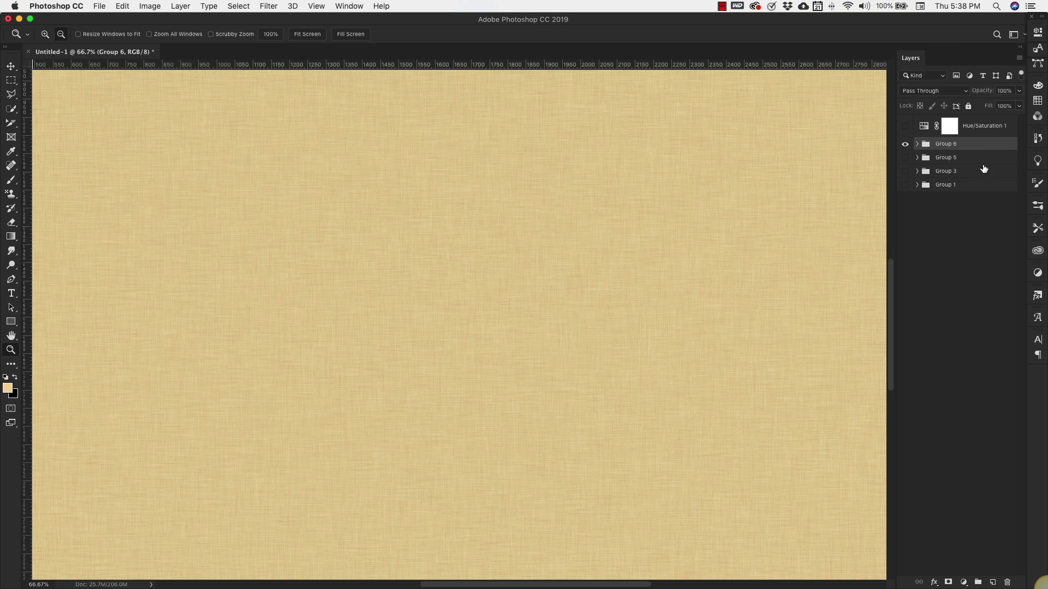
click(905, 145)
click(906, 171)
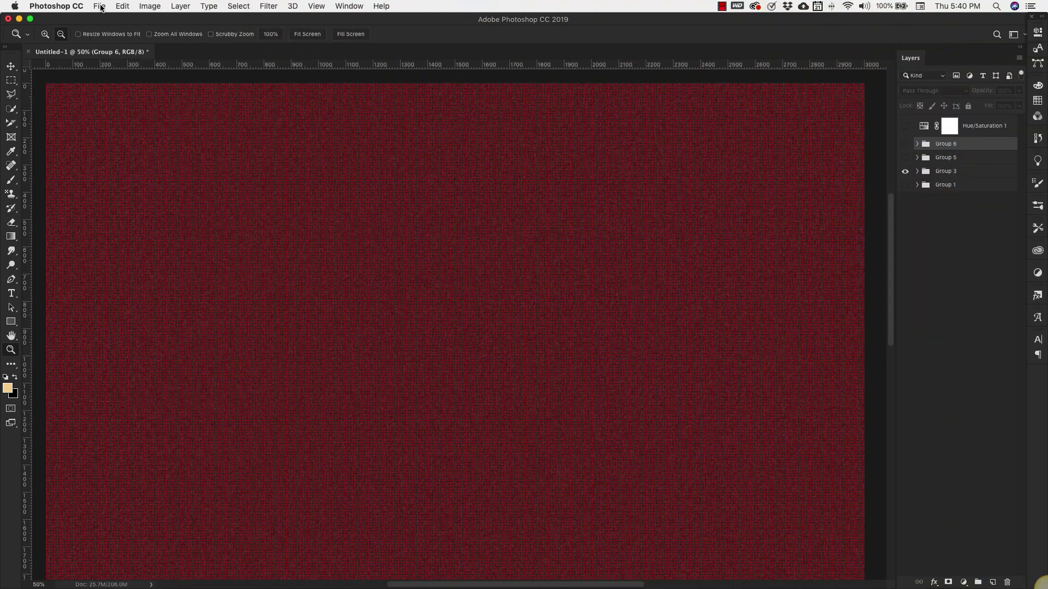
- Bring up the New Document dialog from the File menu, preset to 3000 × 3000 px at 72 ppi
click(101, 8)
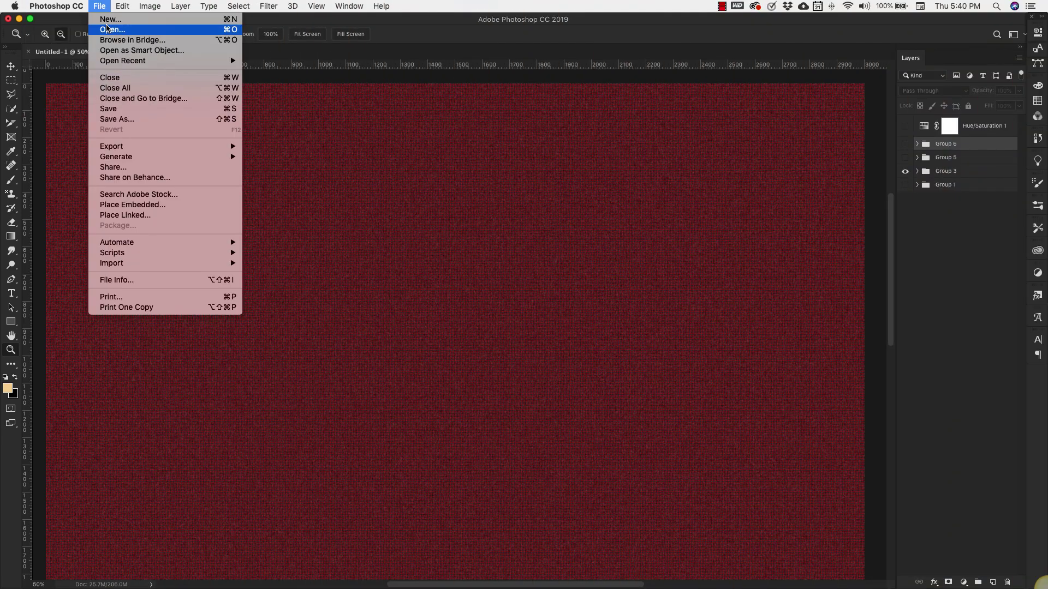
click(108, 20)
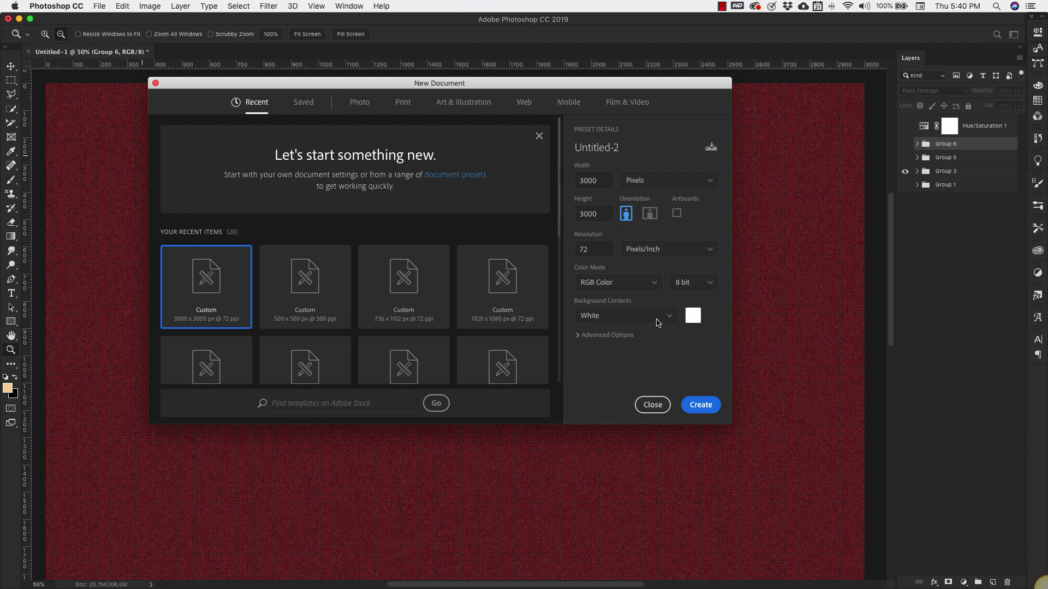
- Create the 3000 × 3000 document, unlock Background into Layer 0, and fill it with tan #f5d294
click(698, 409)
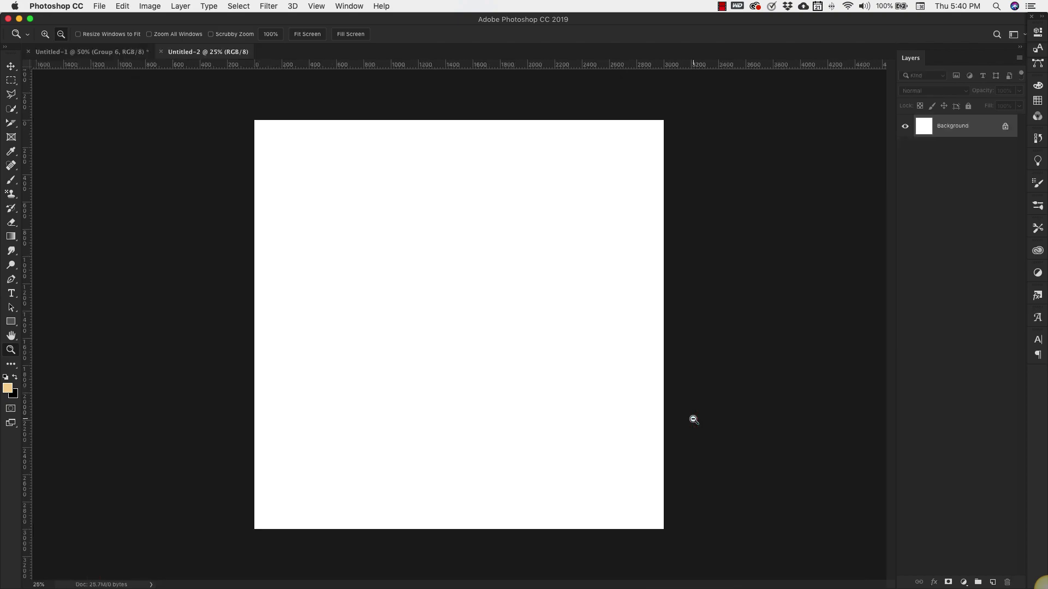
click(1005, 129)
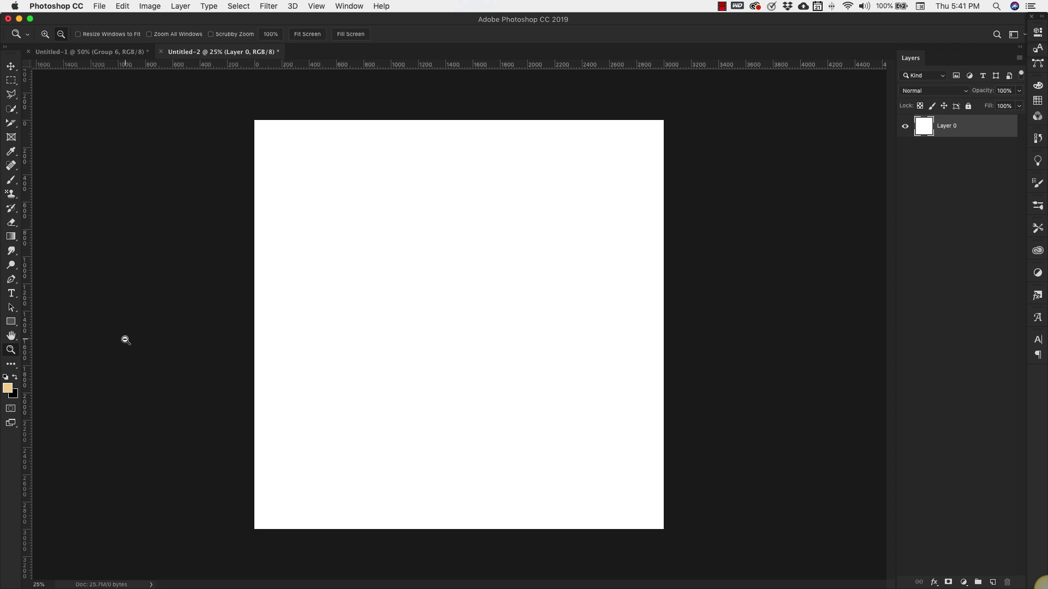
click(9, 389)
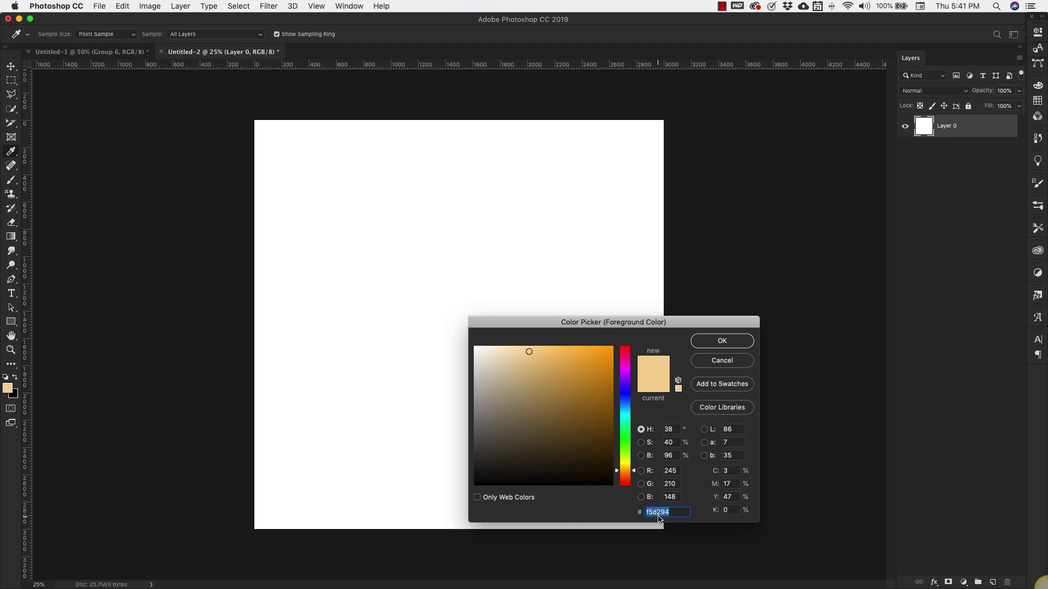
click(704, 342)
key(z)
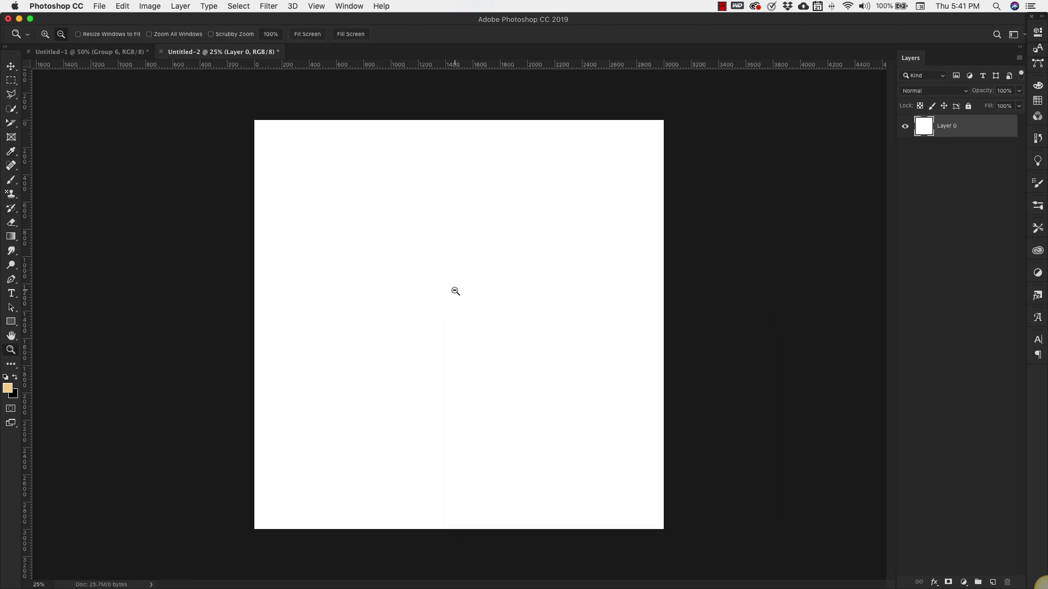
key(x)
key(super+BackSpace)
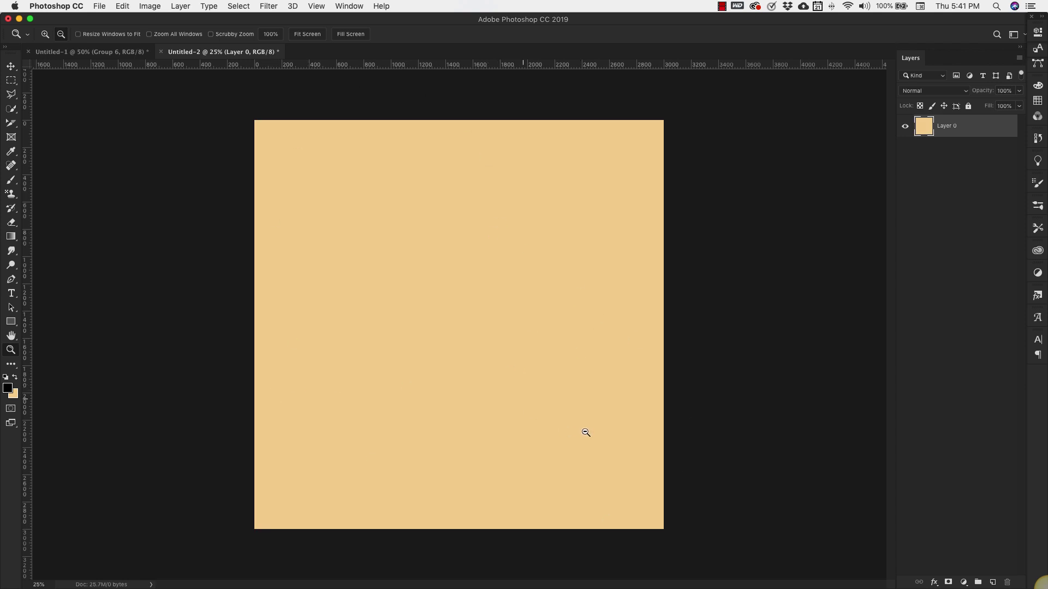
- Apply Add Noise to Layer 0 at 40% amount, Uniform distribution, Monochromatic
click(267, 6)
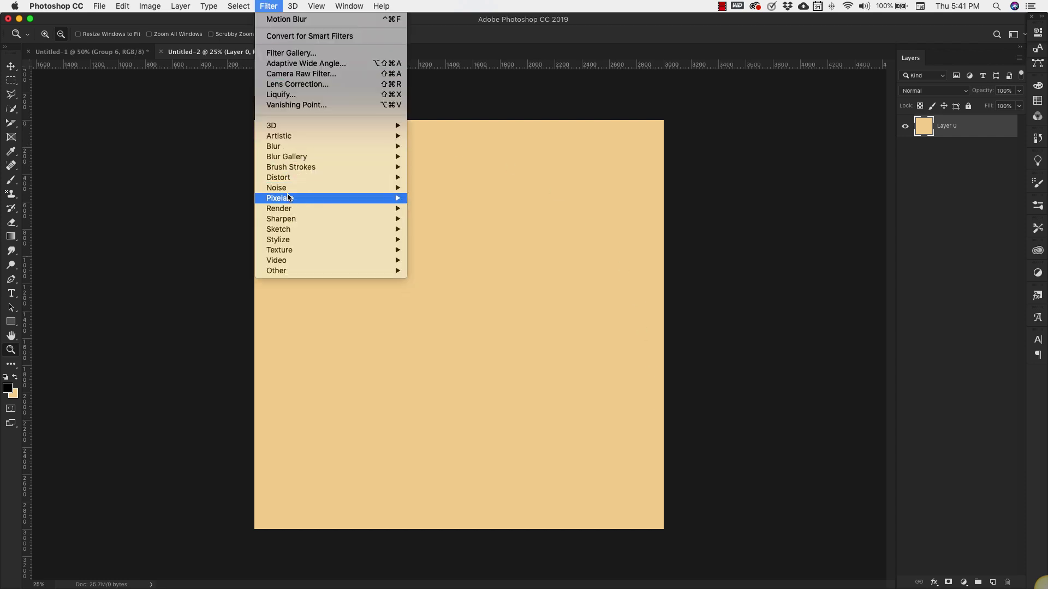
mouse_move(321, 192)
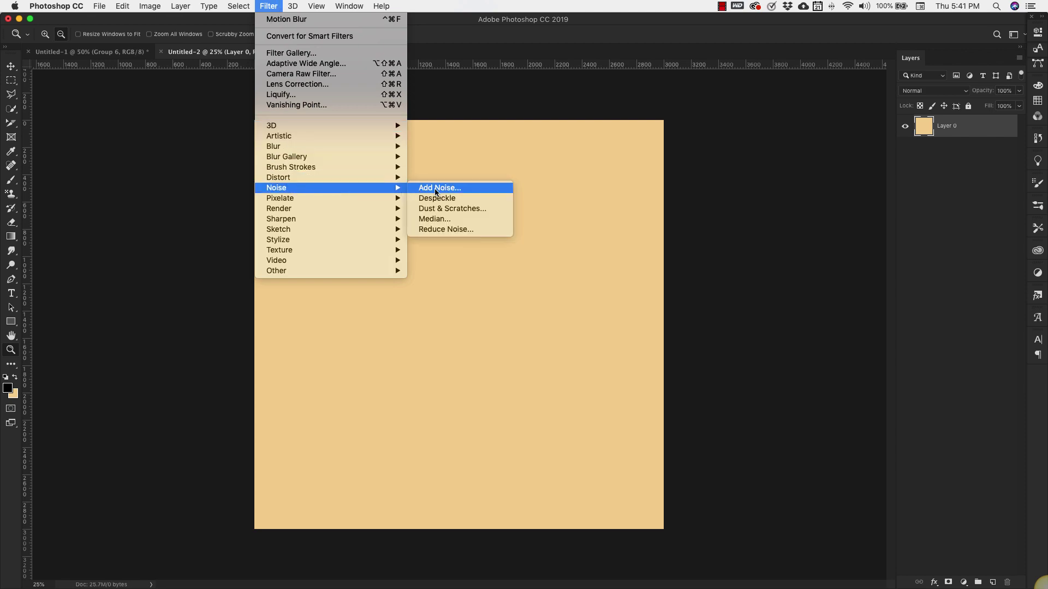
click(439, 188)
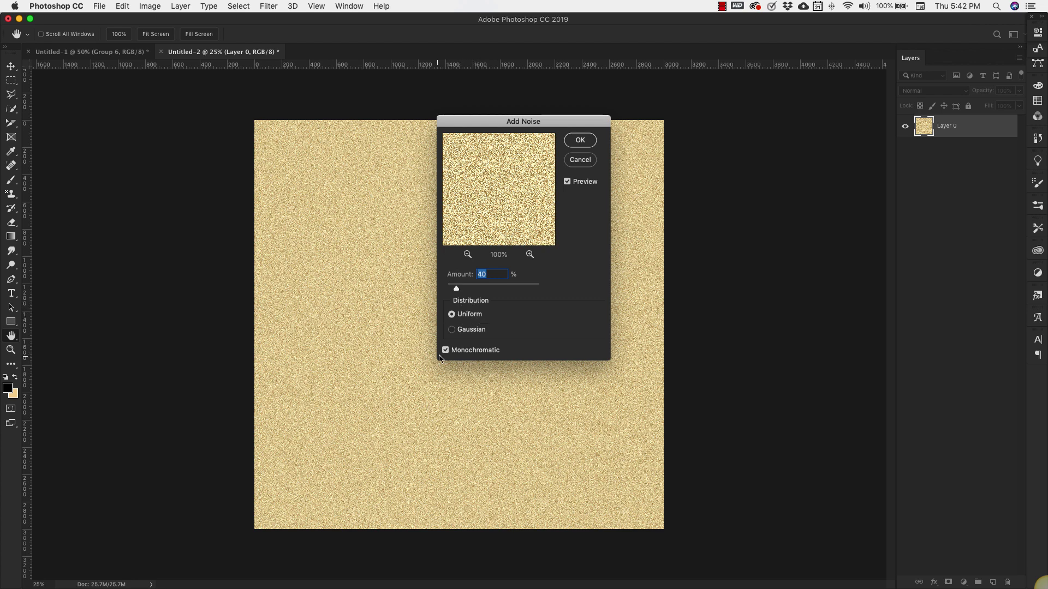
click(581, 138)
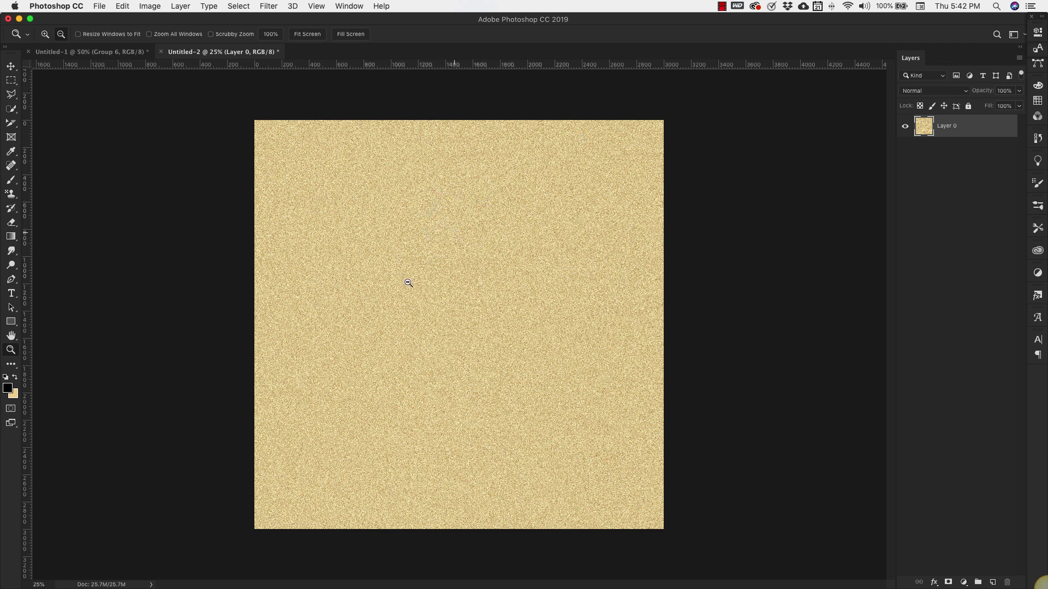
- Apply a Motion Blur to Layer 0 with a 90° angle and 90 pixel distance
click(269, 7)
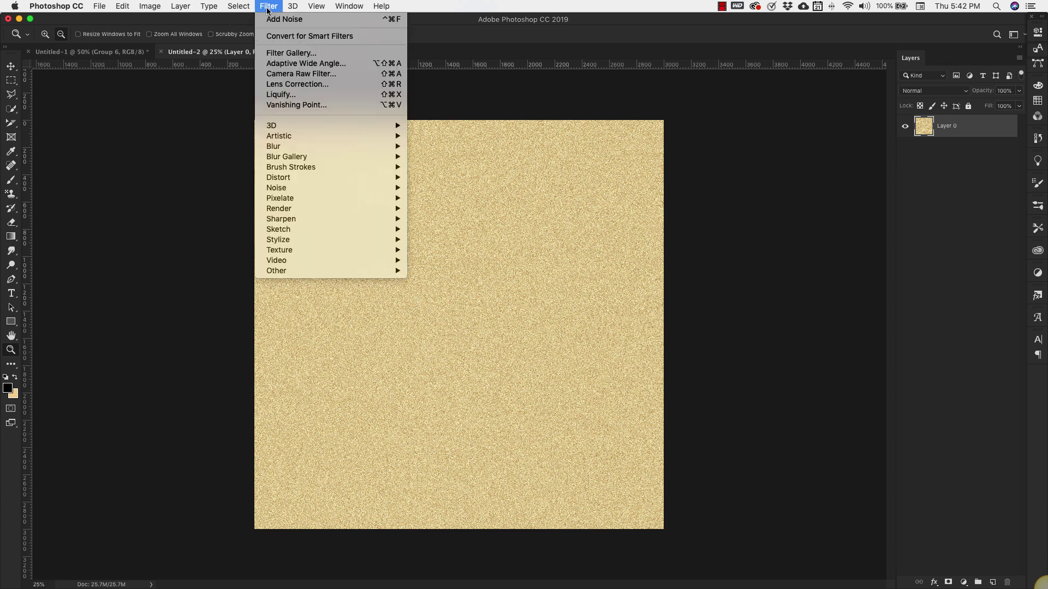
mouse_move(287, 148)
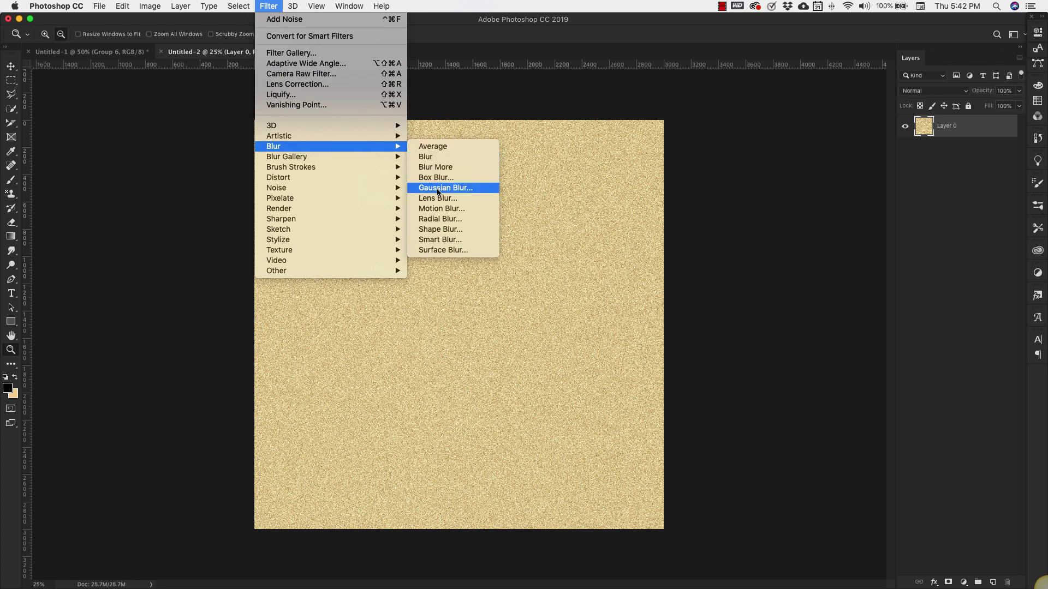
click(448, 209)
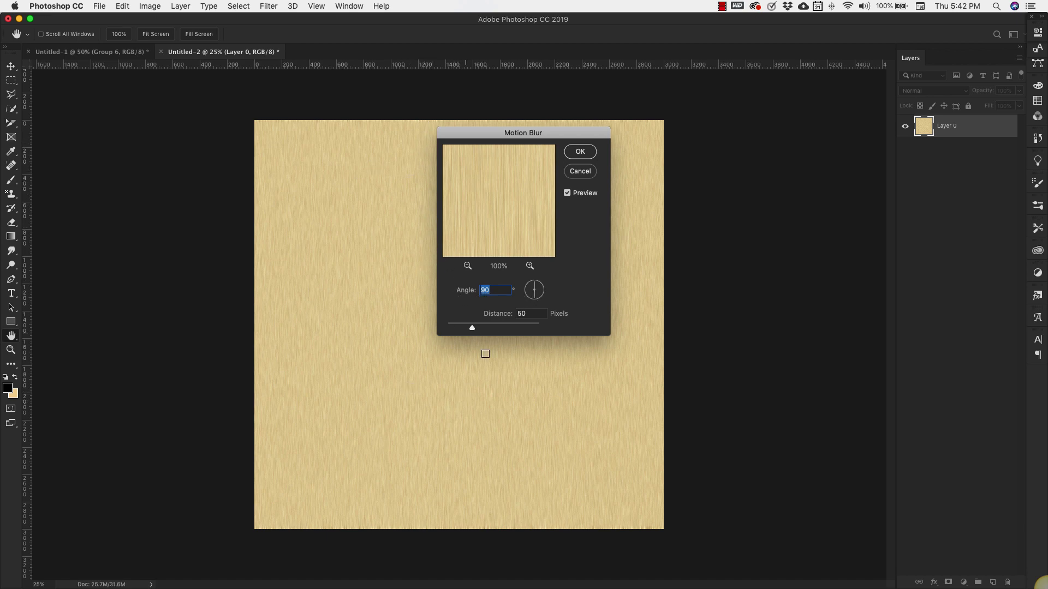
click(518, 315)
text(90)
click(581, 153)
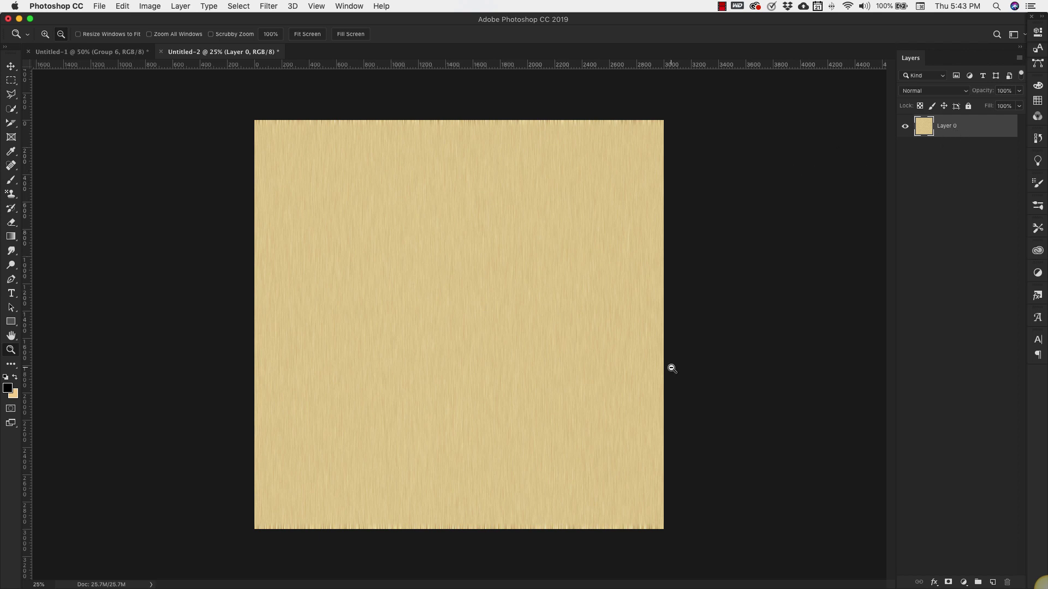
- Duplicate Layer 0 to create Layer 0 copy
right_click(965, 134)
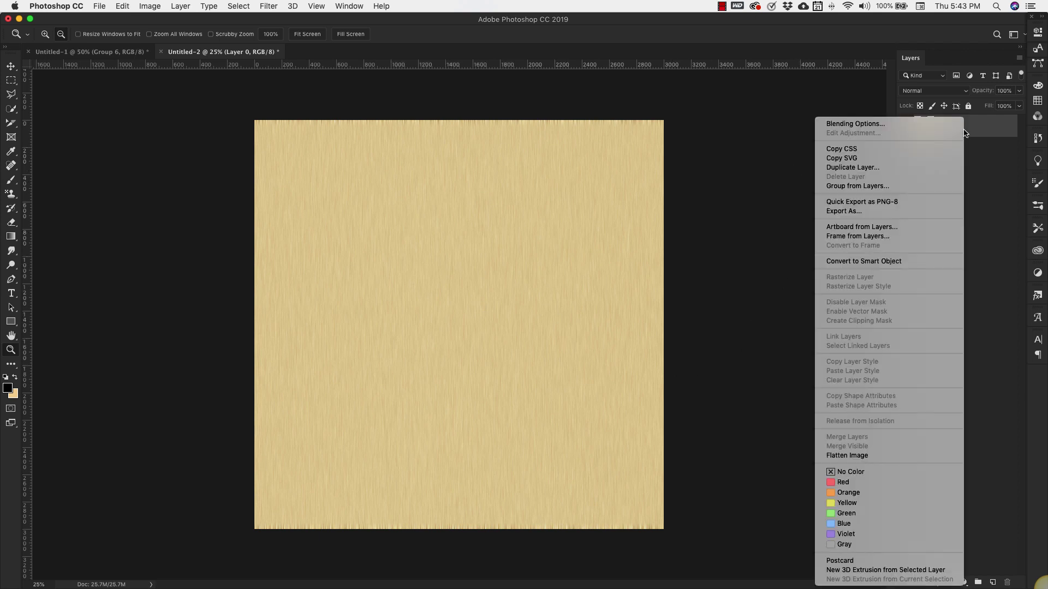
click(883, 169)
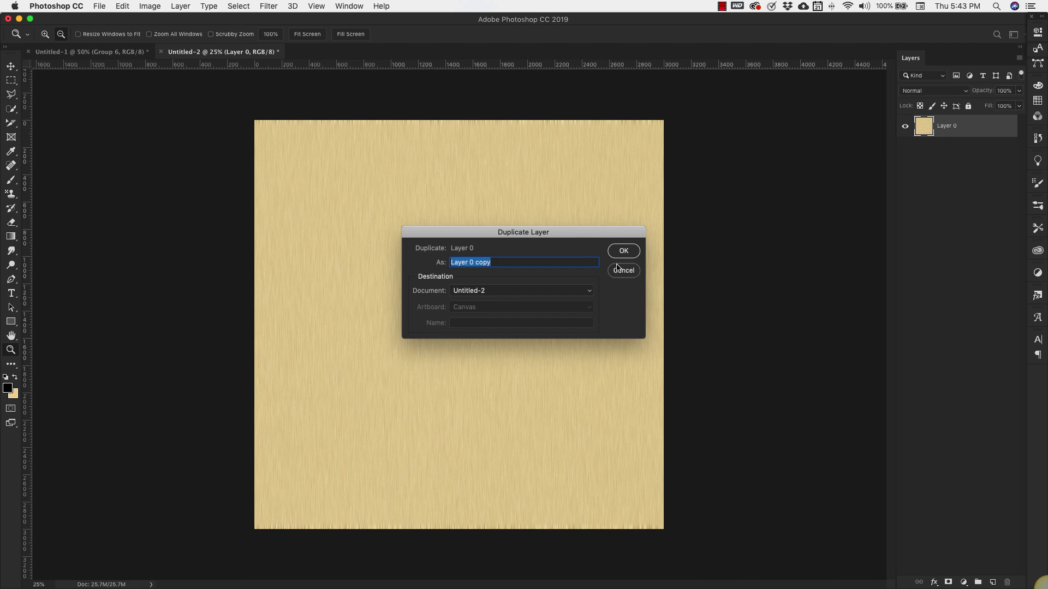
click(621, 252)
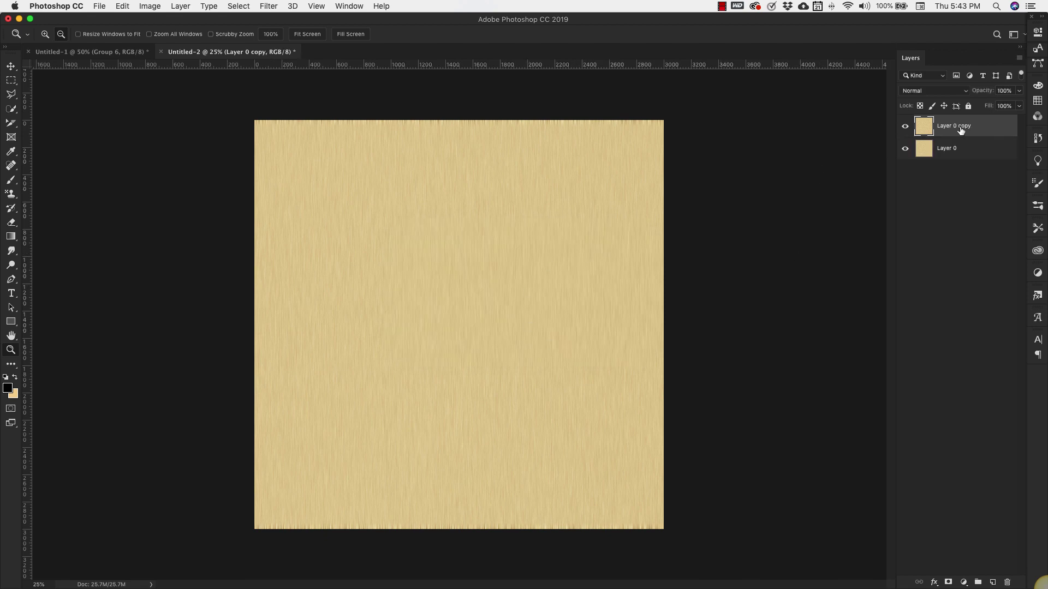
- Rotate Layer 0 copy 90° clockwise so its streaks run horizontally
click(122, 6)
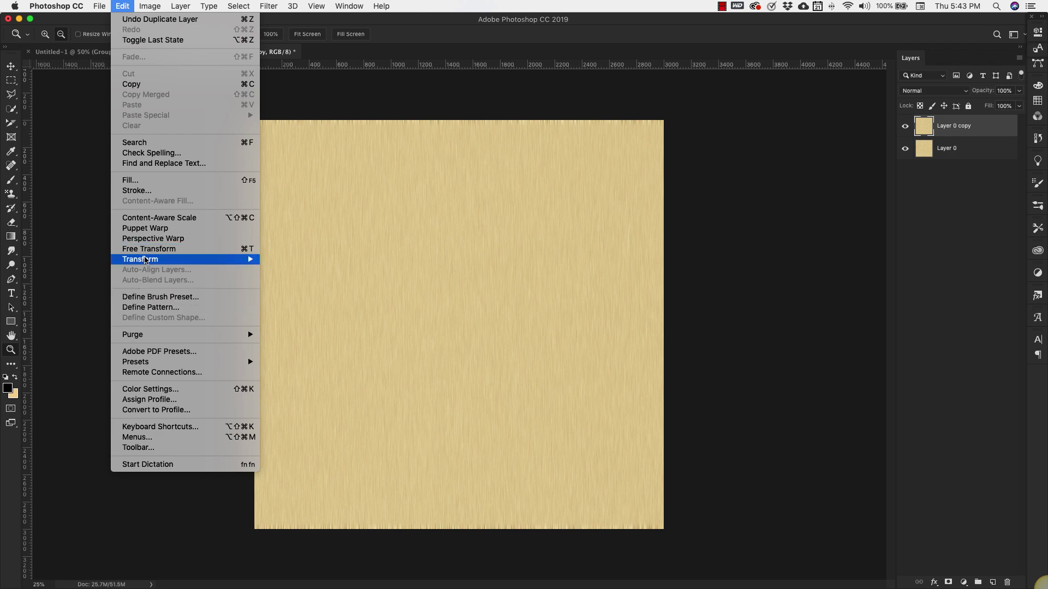
mouse_move(140, 259)
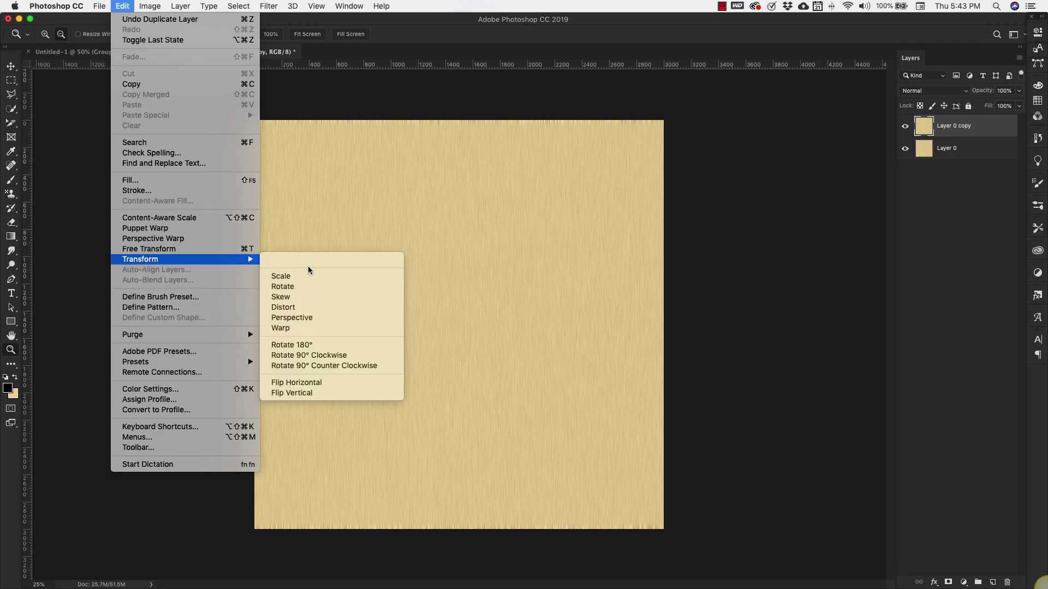
click(318, 356)
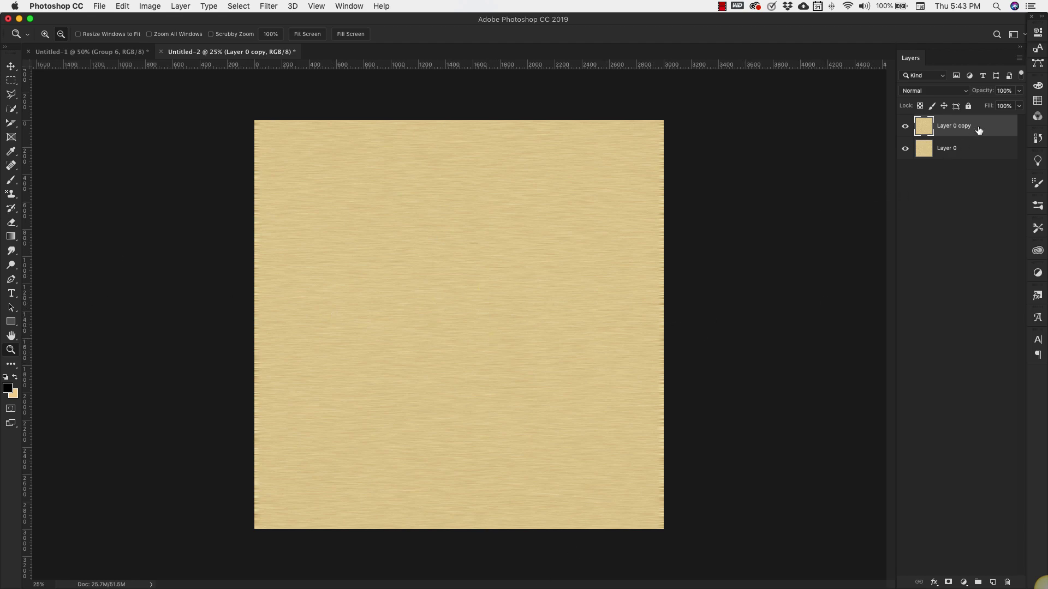
- Set Layer 0 copy's opacity to 50%
click(1019, 107)
click(1019, 92)
click(1005, 91)
text(50)
- Zoom in on the crosshatch and reapply the last Motion Blur to Layer 0 copy with Cmd+F
click(466, 298)
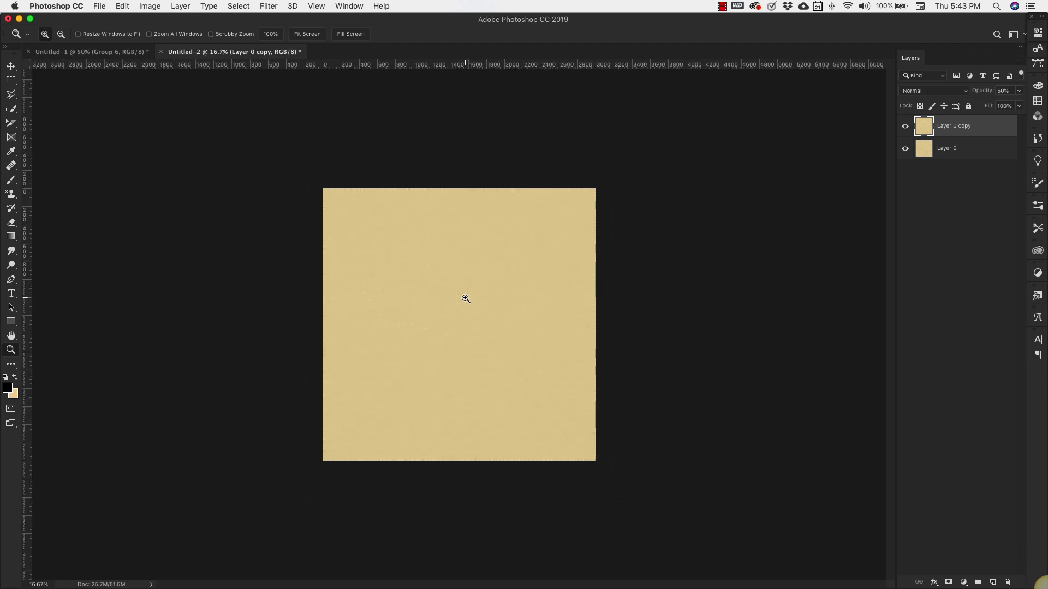
alt+click(466, 299)
alt+click(465, 298)
alt+click(466, 298)
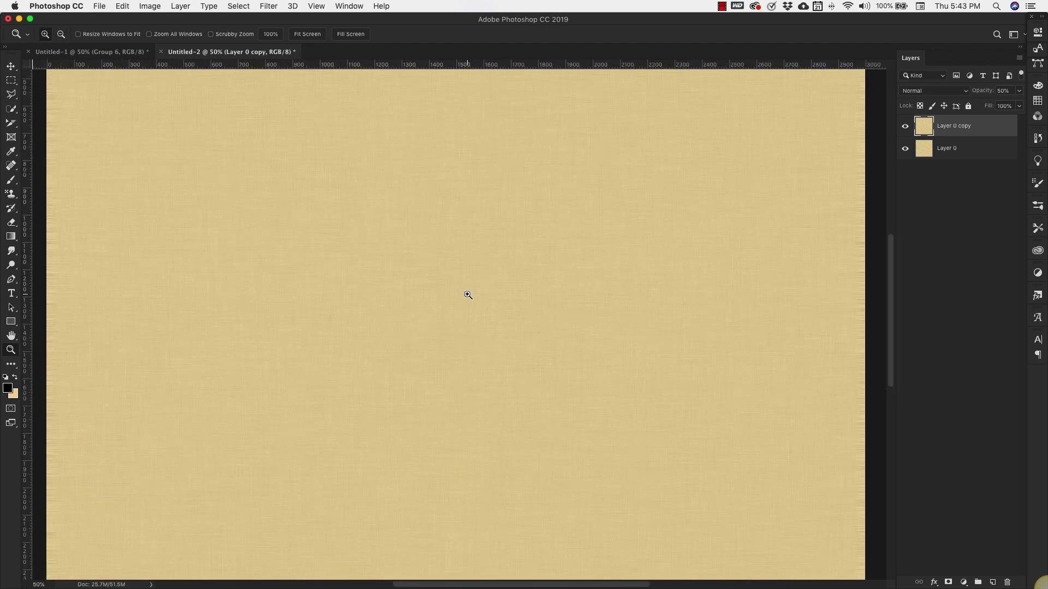
click(466, 296)
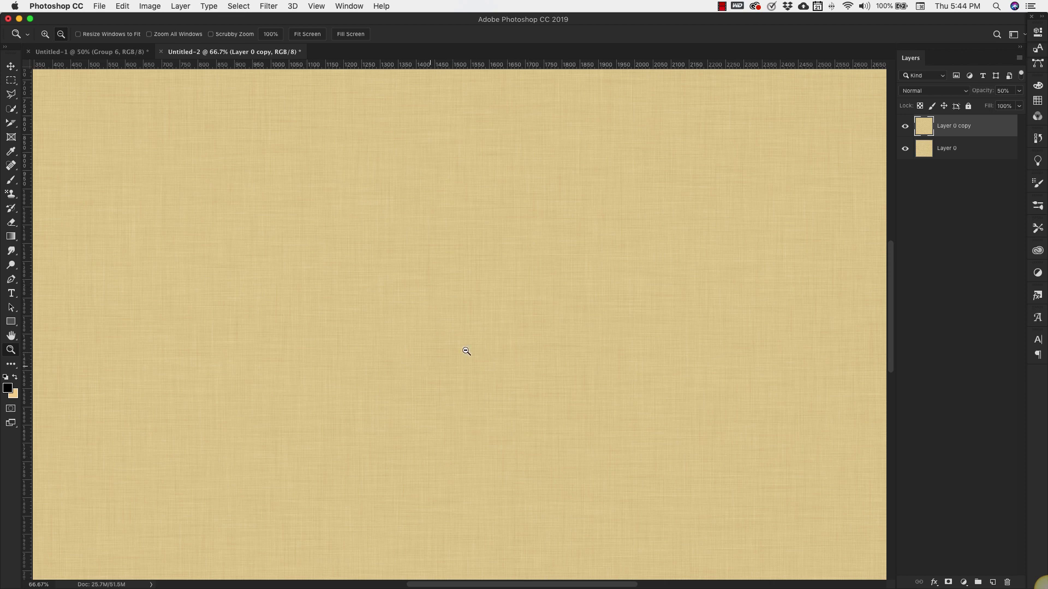
key(super+f)
click(604, 311)
click(605, 312)
click(604, 311)
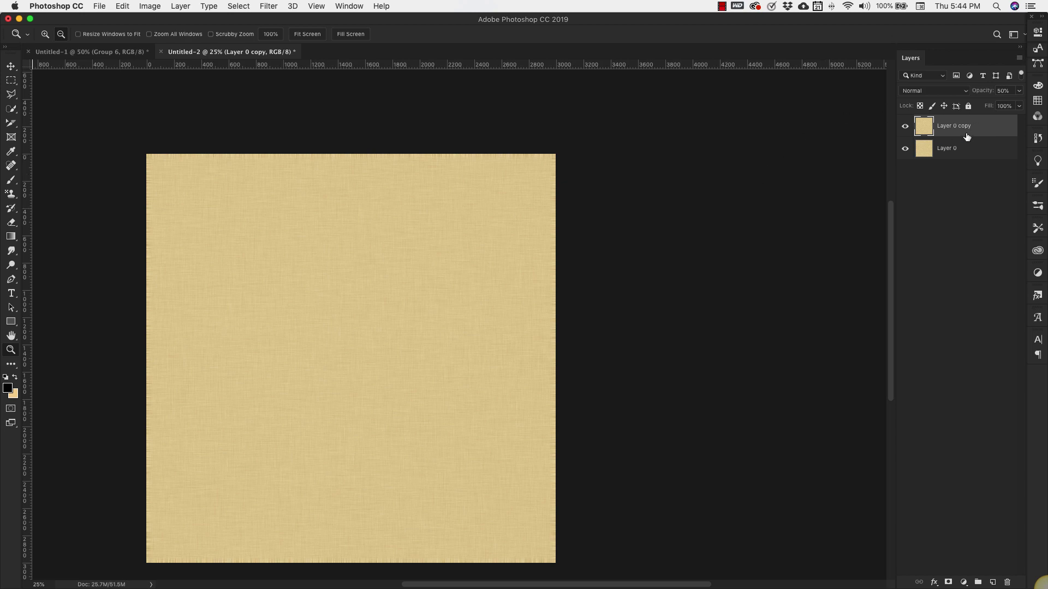
- Select both linen layers, merge them with Cmd+E, and scroll around to inspect the result
shift+click(978, 150)
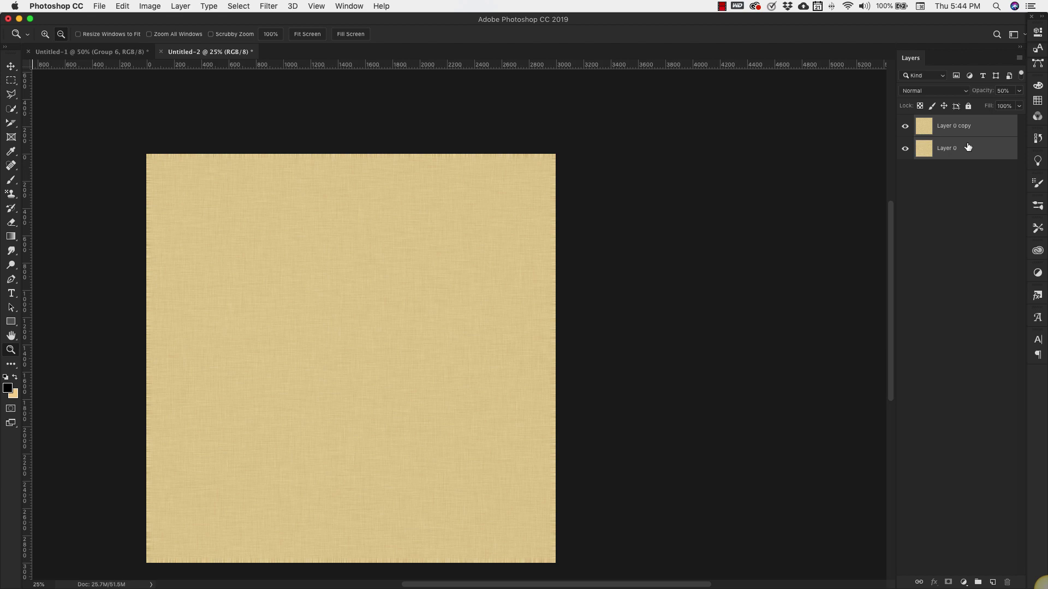
key(super+e)
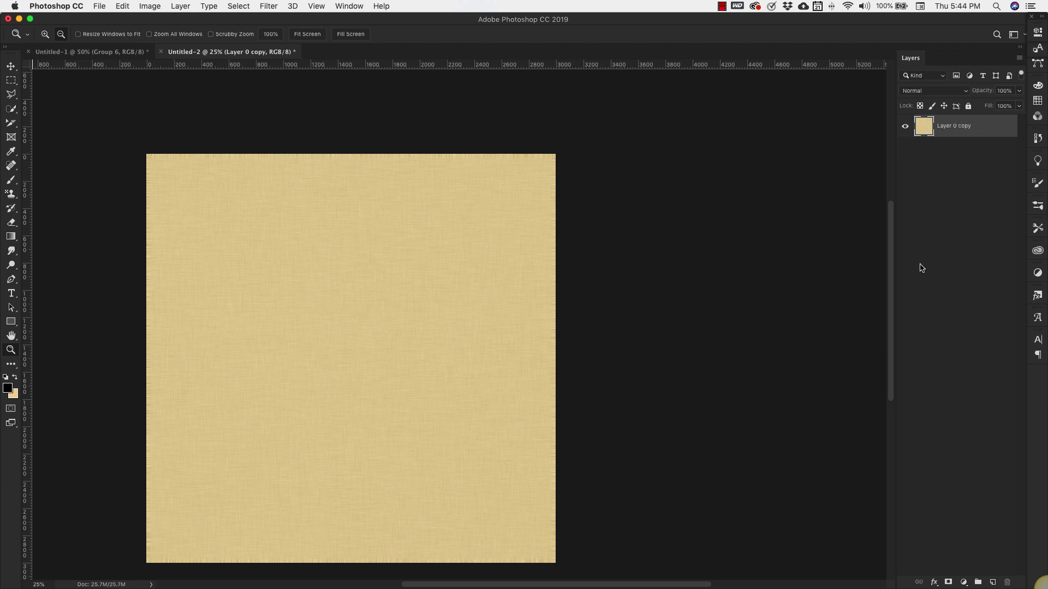
scroll(309, 281, down, 2)
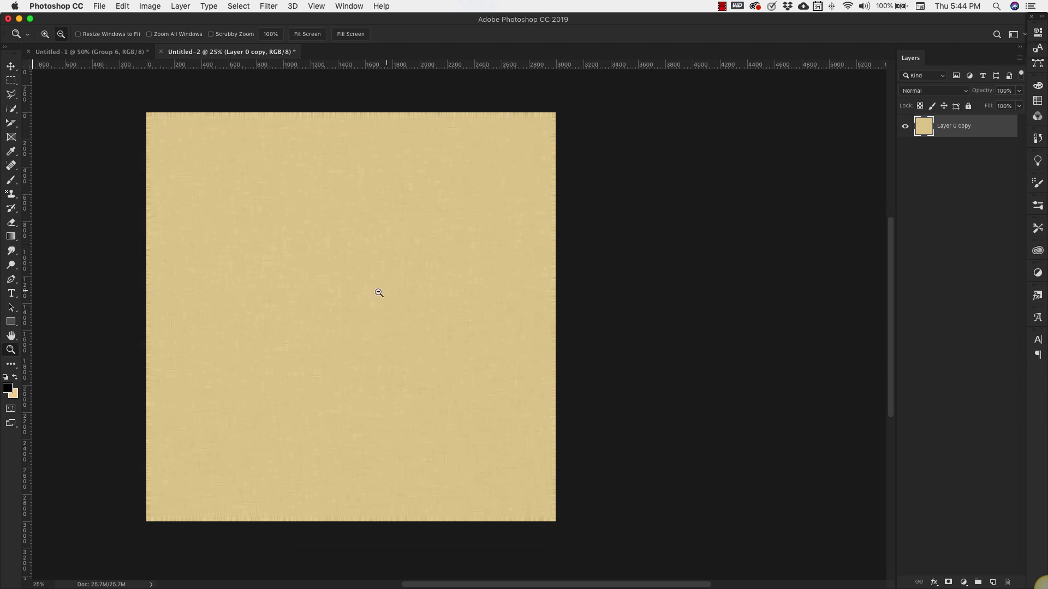
scroll(380, 295, up, 1)
scroll(380, 295, up, 2)
scroll(379, 295, left, 3)
scroll(380, 295, down, 2)
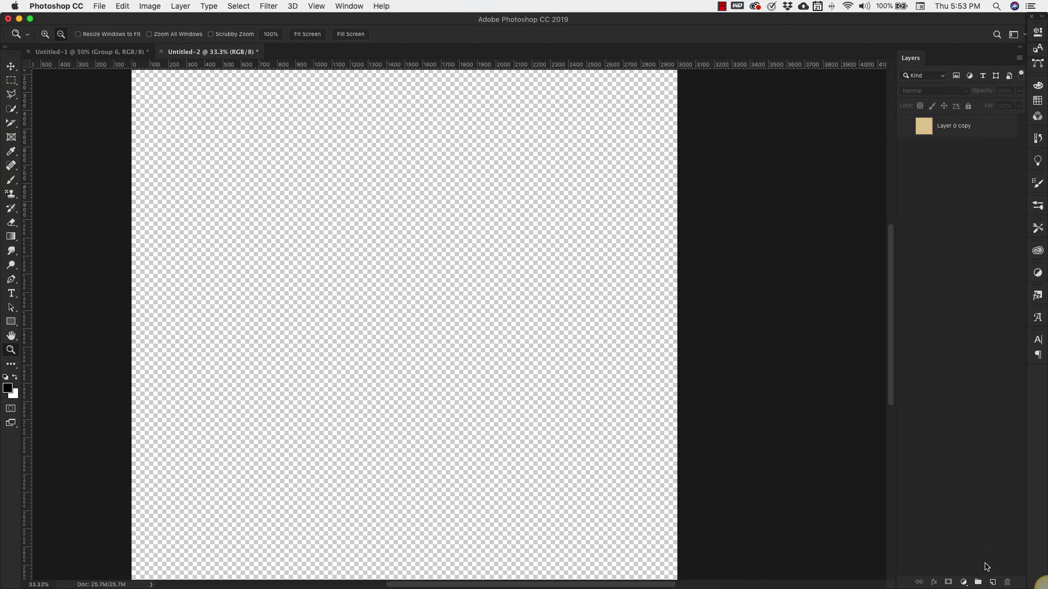
- Add a new Layer 1 and set the background colour to dark red a70707
click(992, 582)
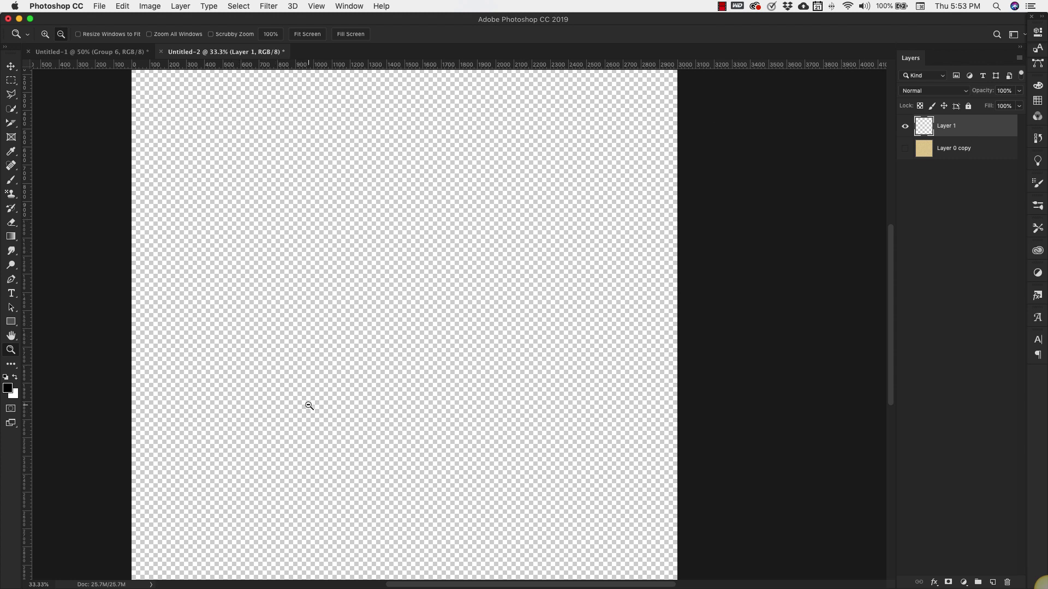
click(12, 395)
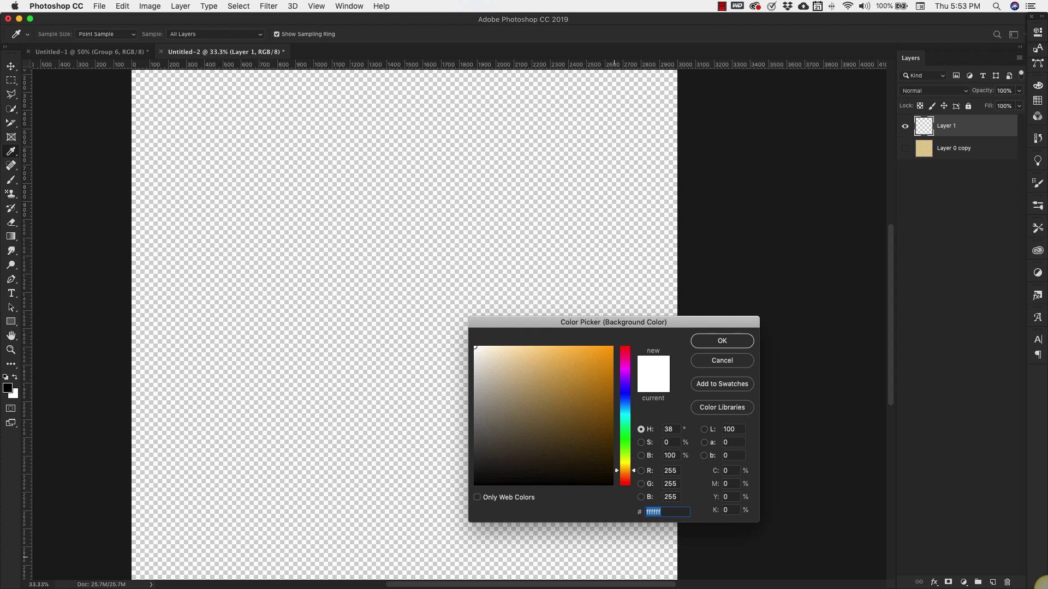
text(a70707)
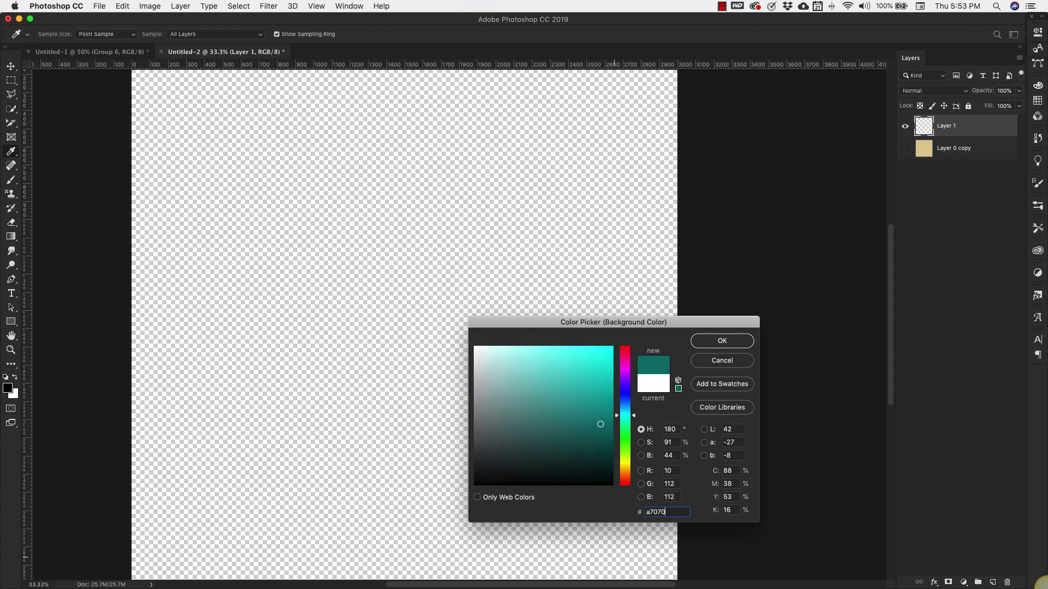
click(722, 340)
key(z)
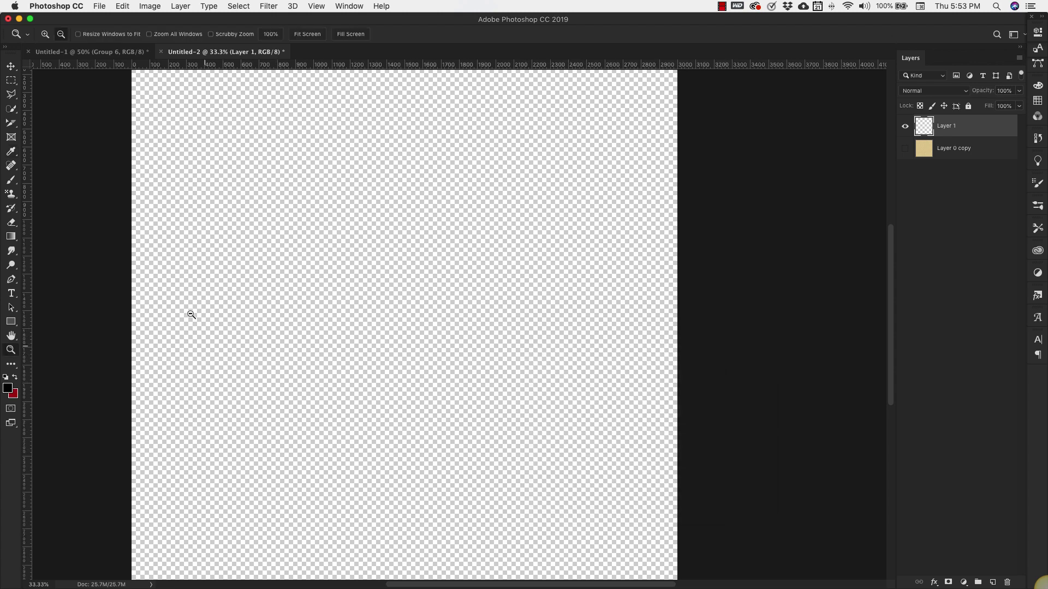
- Set the foreground colour to dark grey 272727 and fill Layer 1 with the red
click(7, 389)
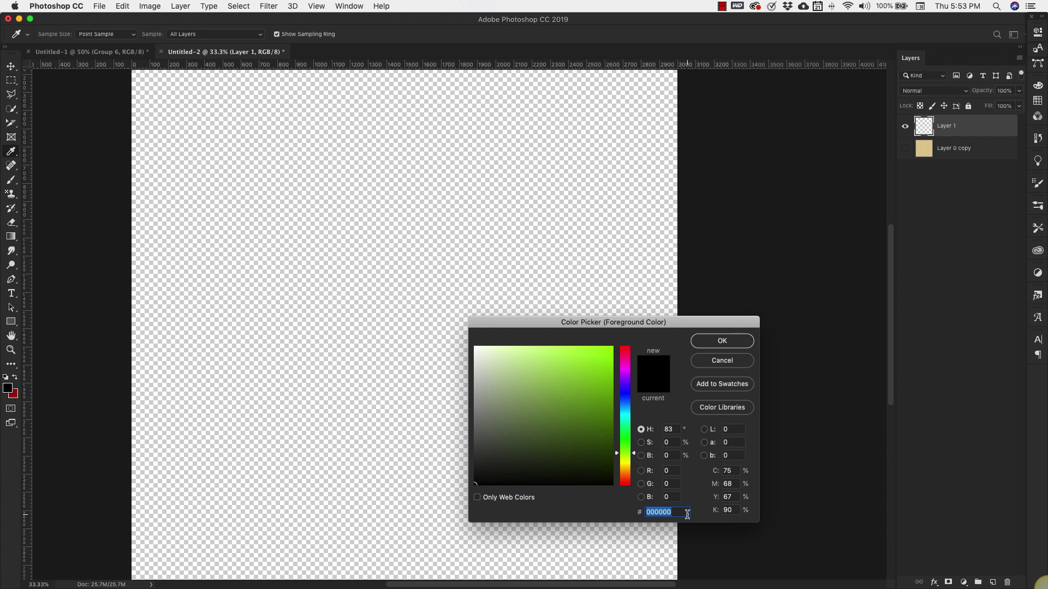
text(2727)
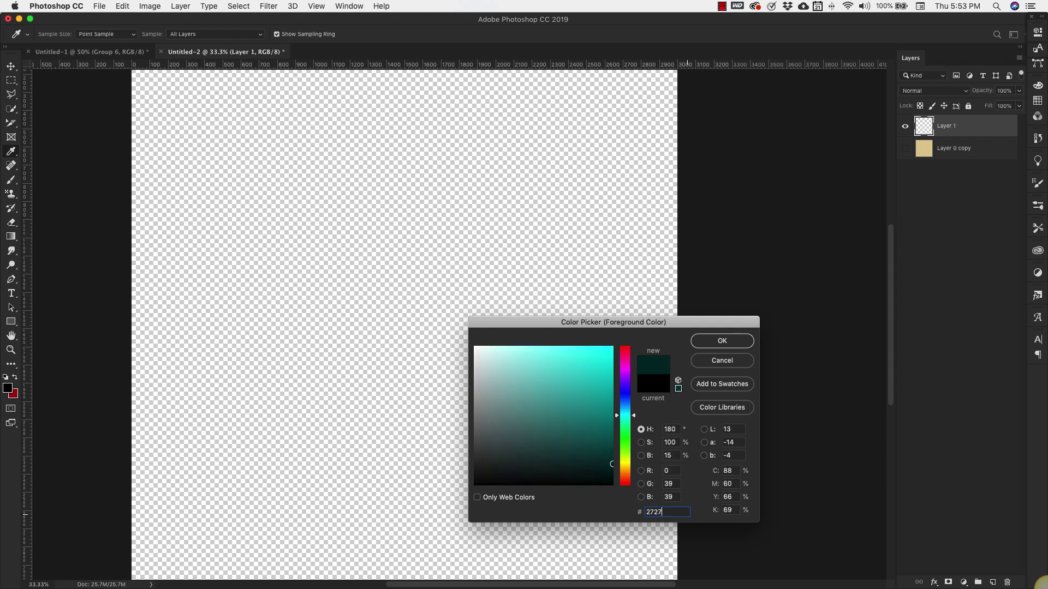
text(27)
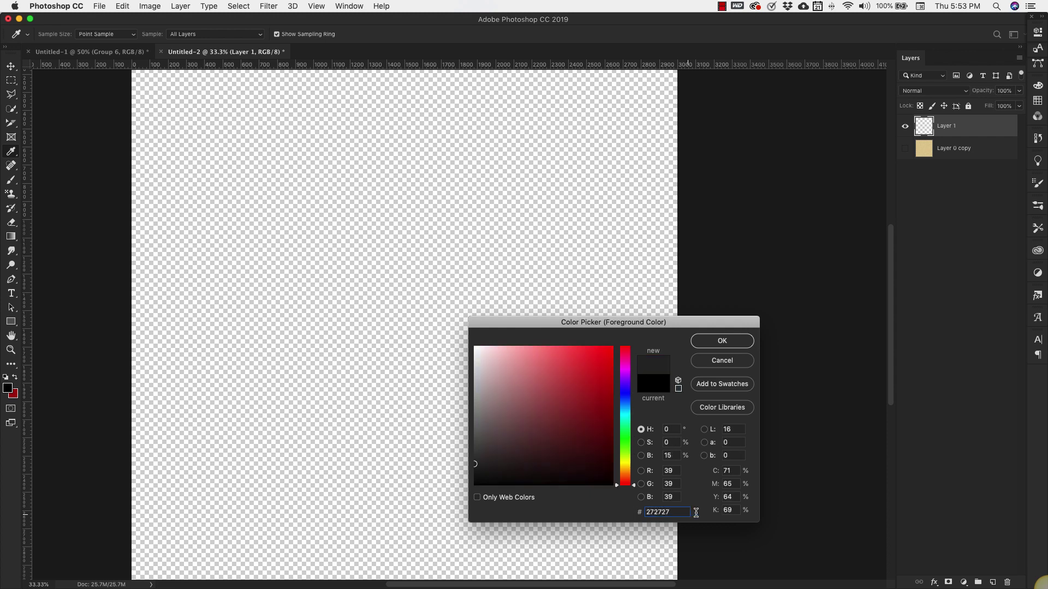
click(701, 342)
key(z)
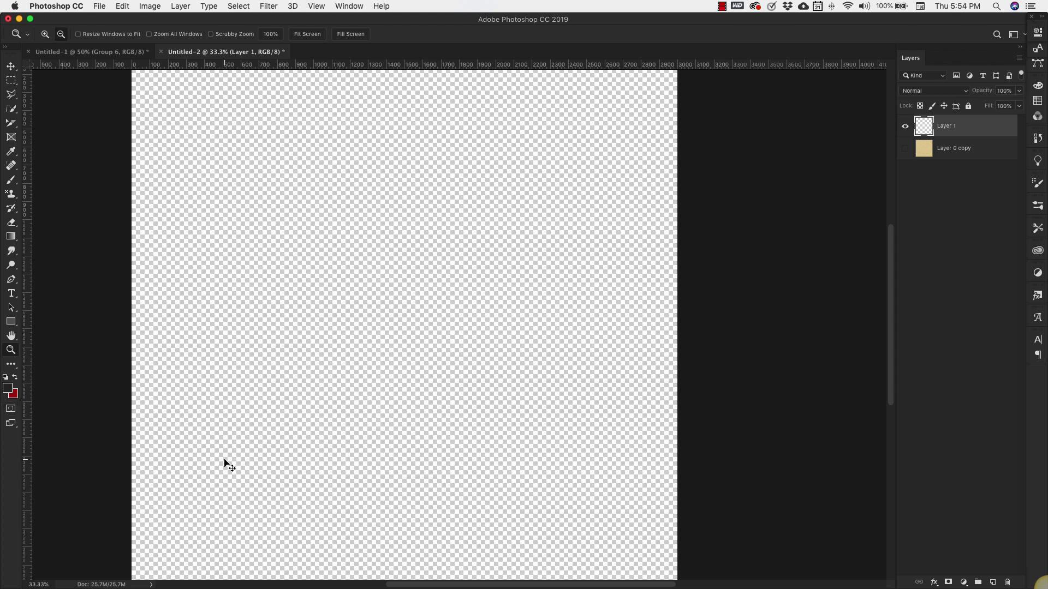
key(super+BackSpace)
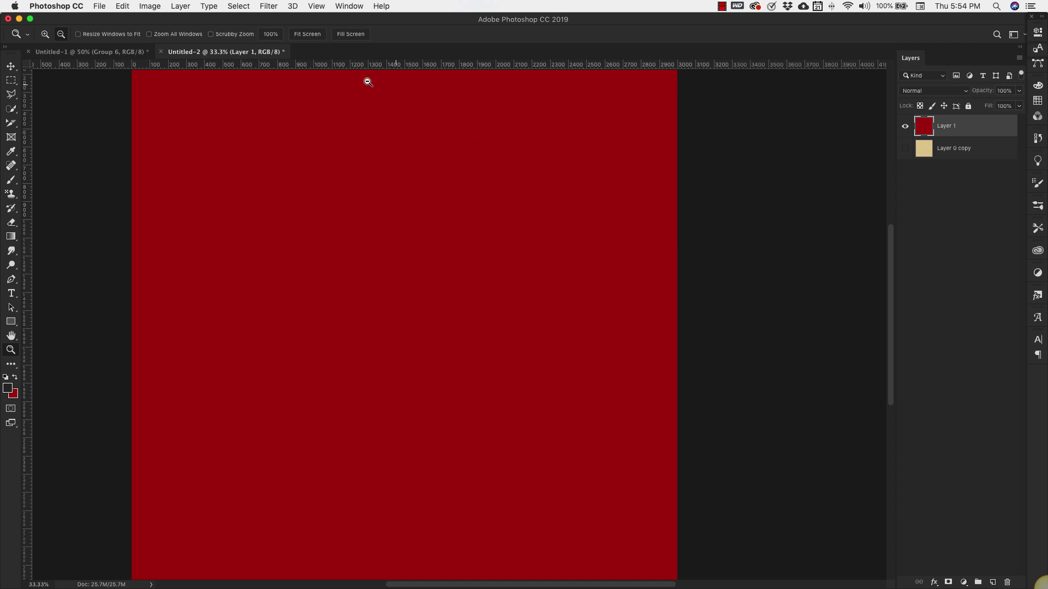
- Apply Halftone Pattern in Line mode with Size raised to 4, then zoom into the red lines
click(268, 7)
mouse_move(276, 189)
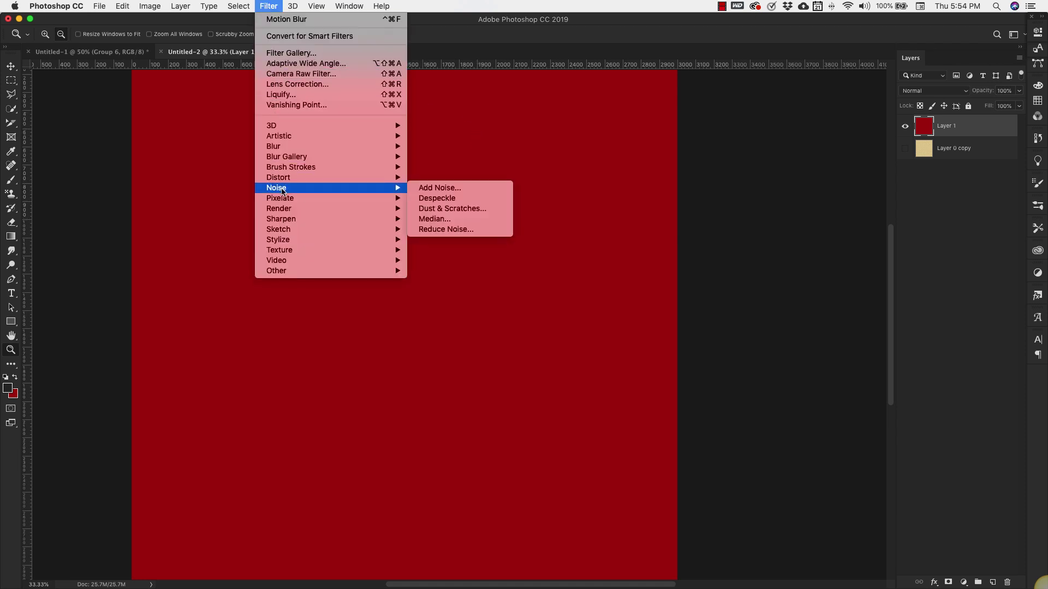
mouse_move(276, 231)
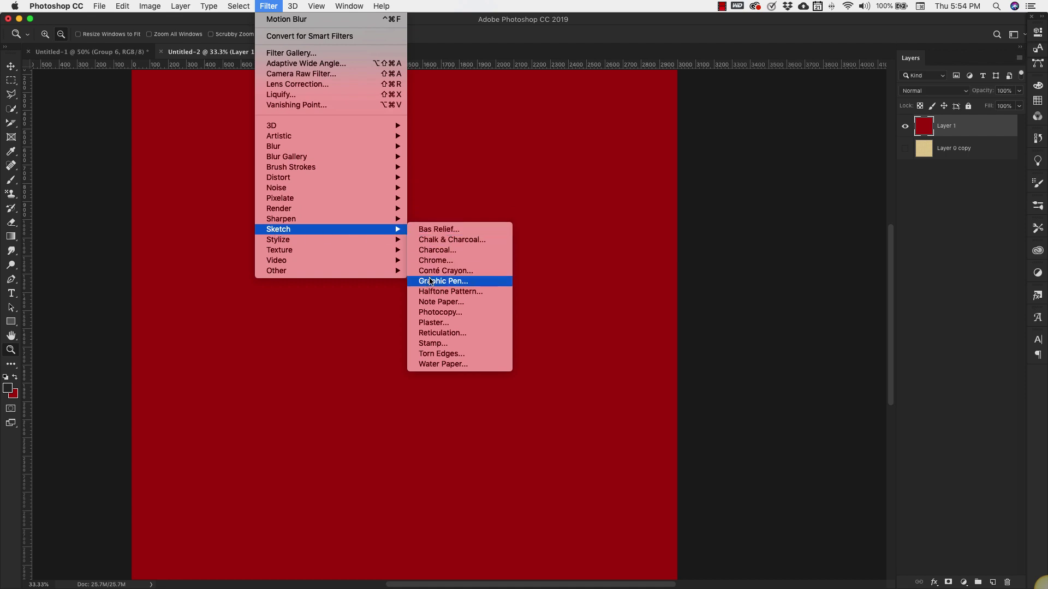
click(452, 292)
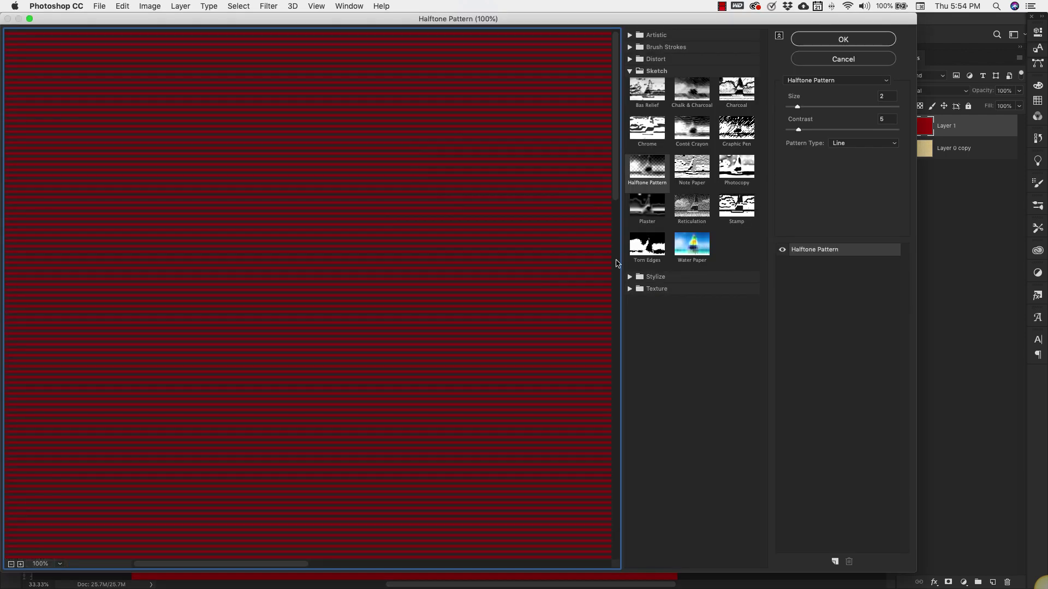
click(797, 107)
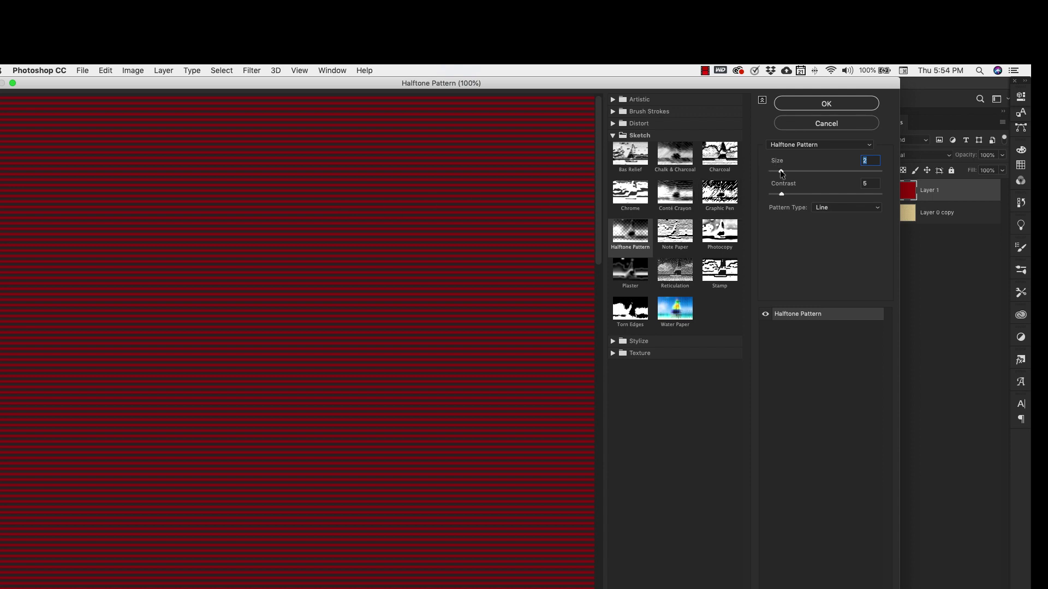
drag(781, 172, 789, 171)
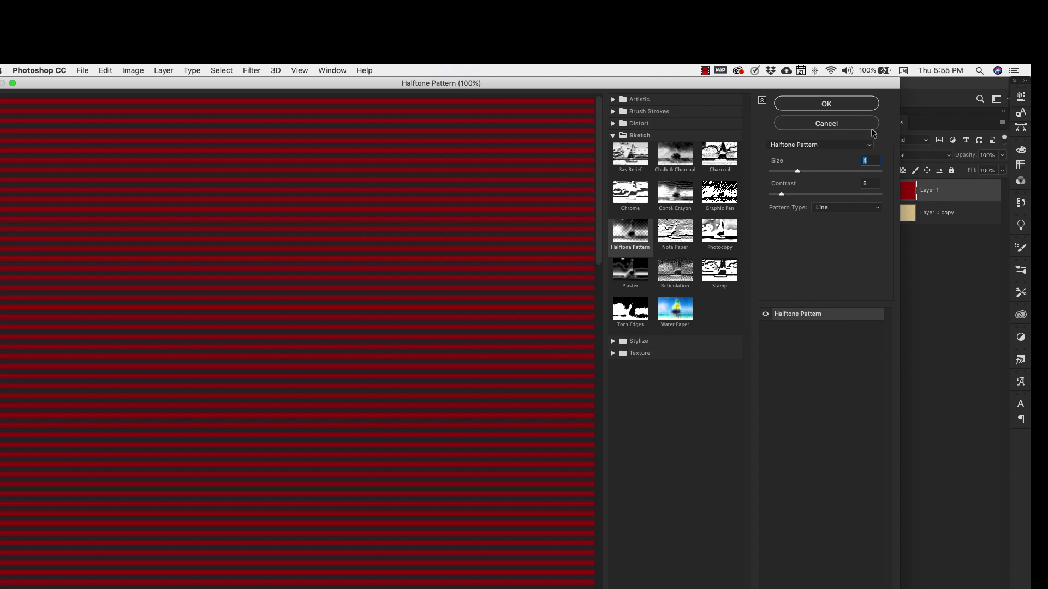
click(850, 106)
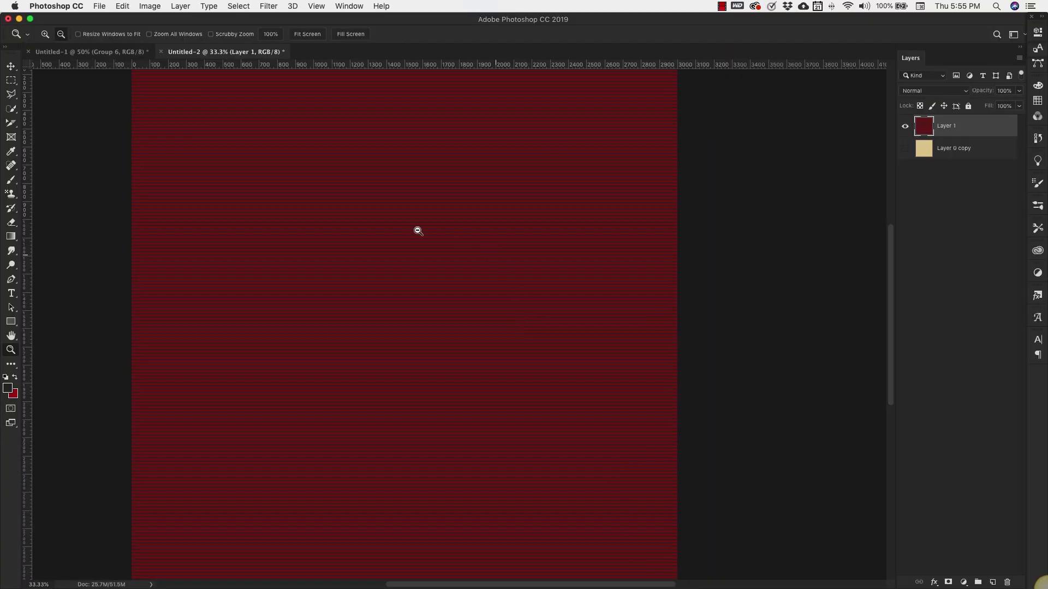
click(346, 308)
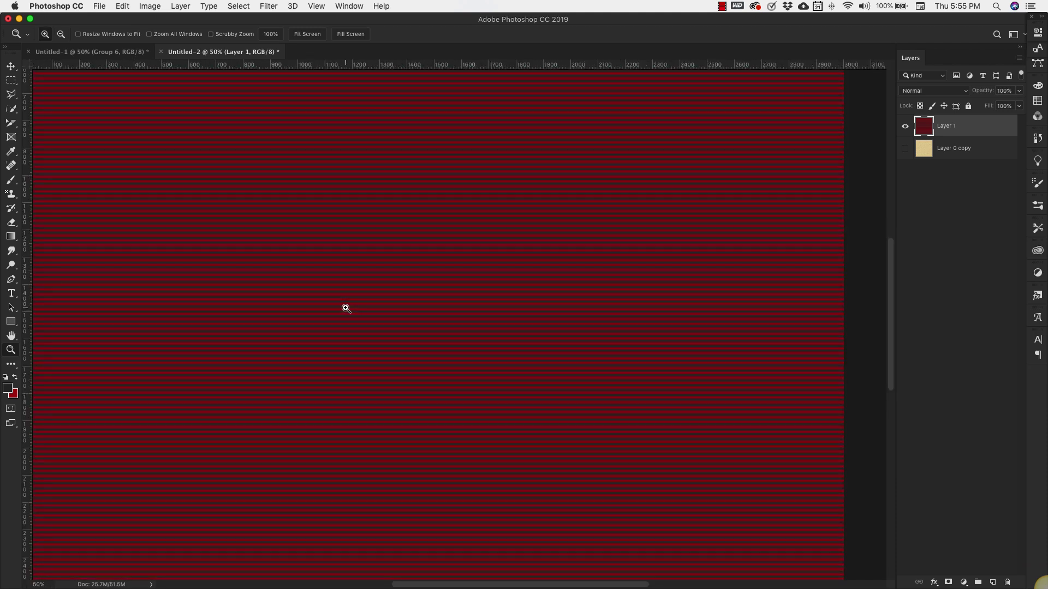
- Zoom in on the red lines and duplicate the halftone-line layer
click(346, 309)
key(alt)
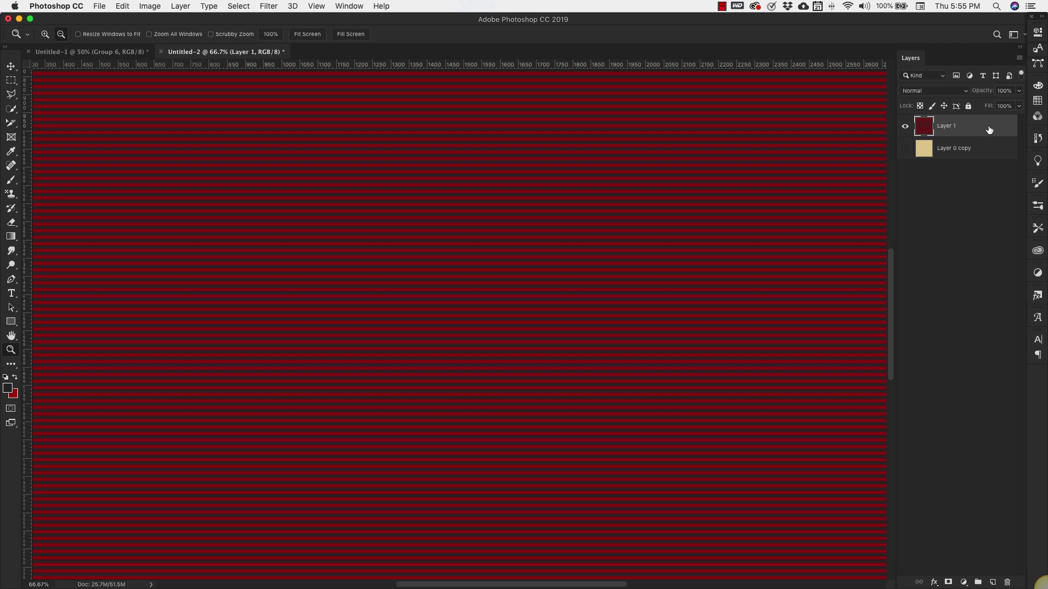
key(alt)
drag(979, 129, 977, 137)
right_click(981, 148)
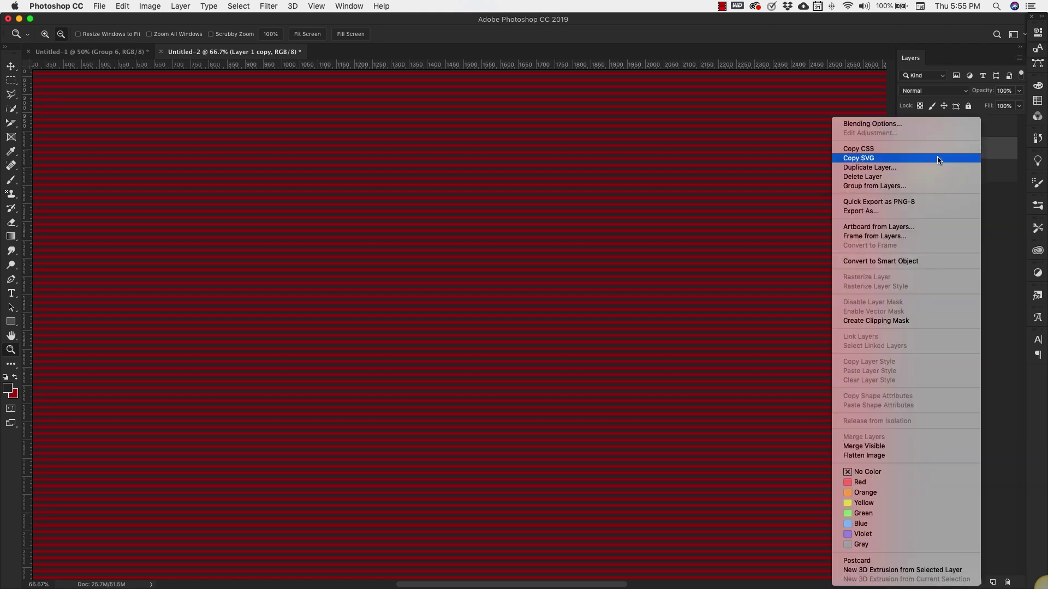
click(1009, 235)
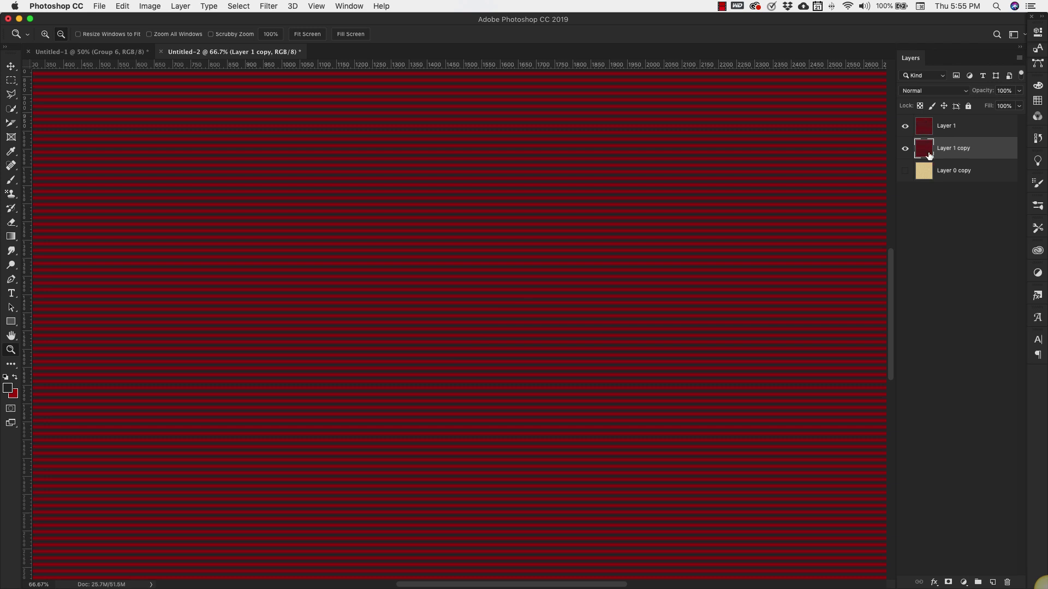
- Rename the copy to 'horz' and the original Layer 1 to 'virt'
double_click(952, 150)
text(nor)
text(z)
key(Return)
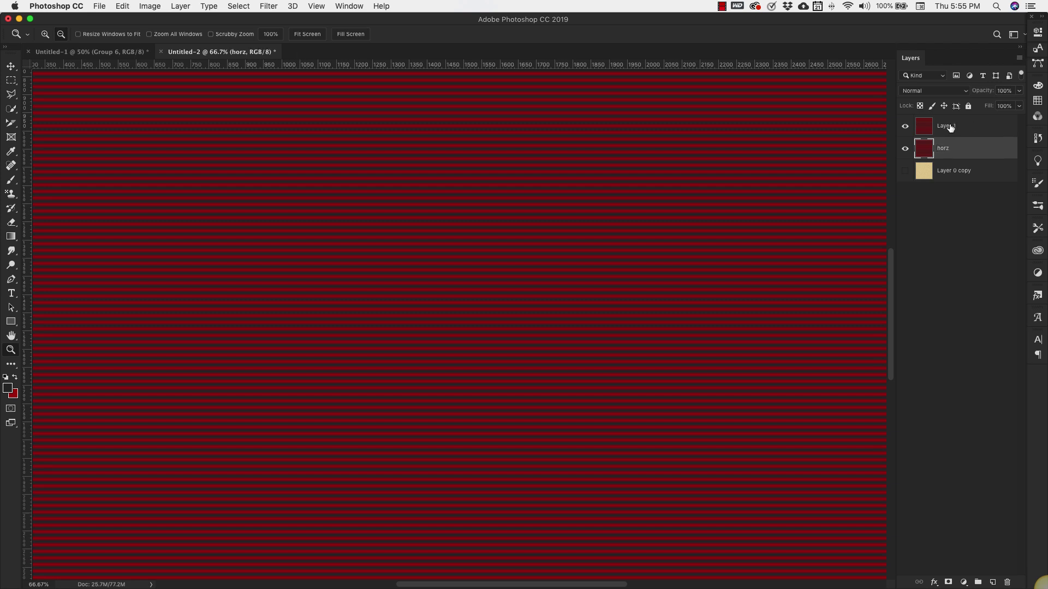
double_click(950, 125)
text(vert)
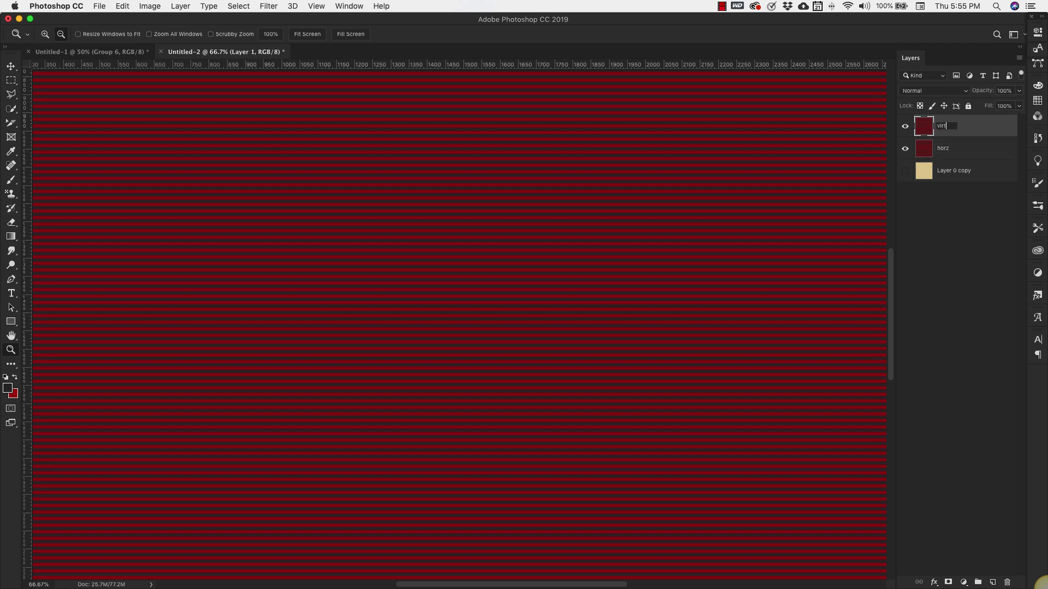
key(Return)
- Add 25% monochromatic noise to the virt layer
click(264, 7)
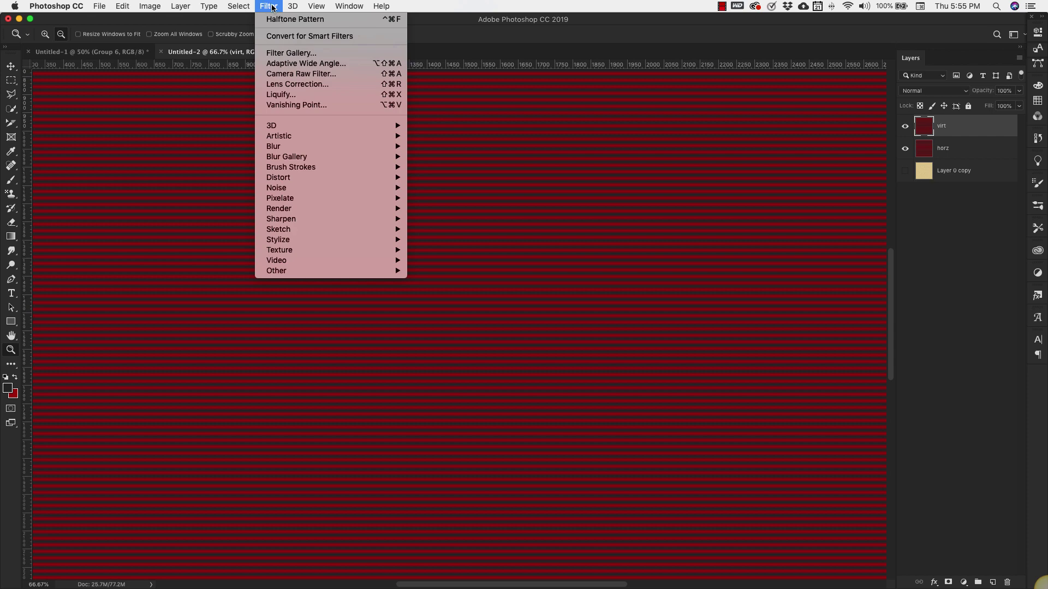
mouse_move(397, 193)
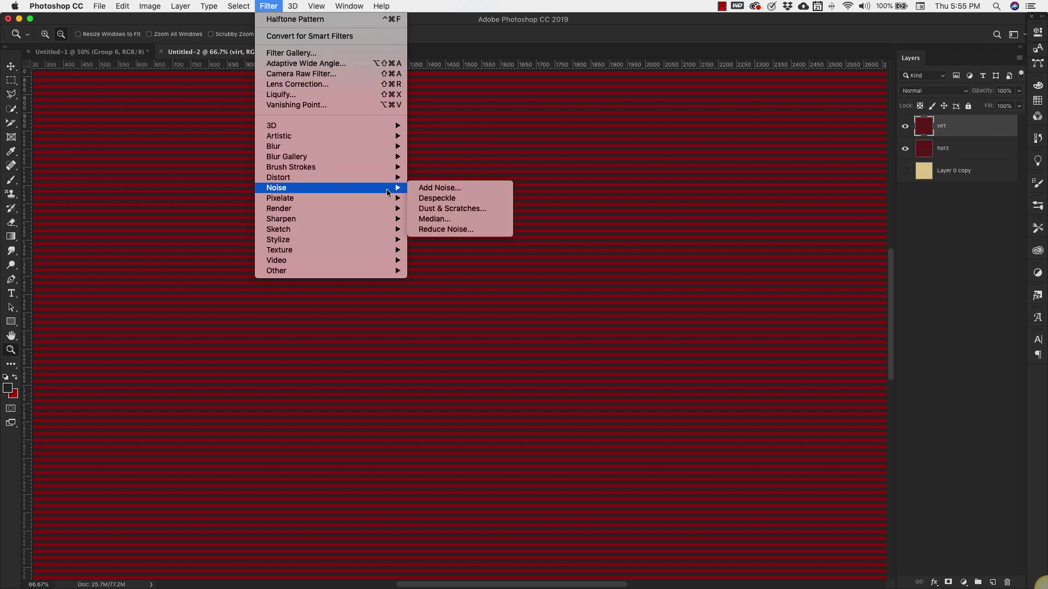
click(439, 188)
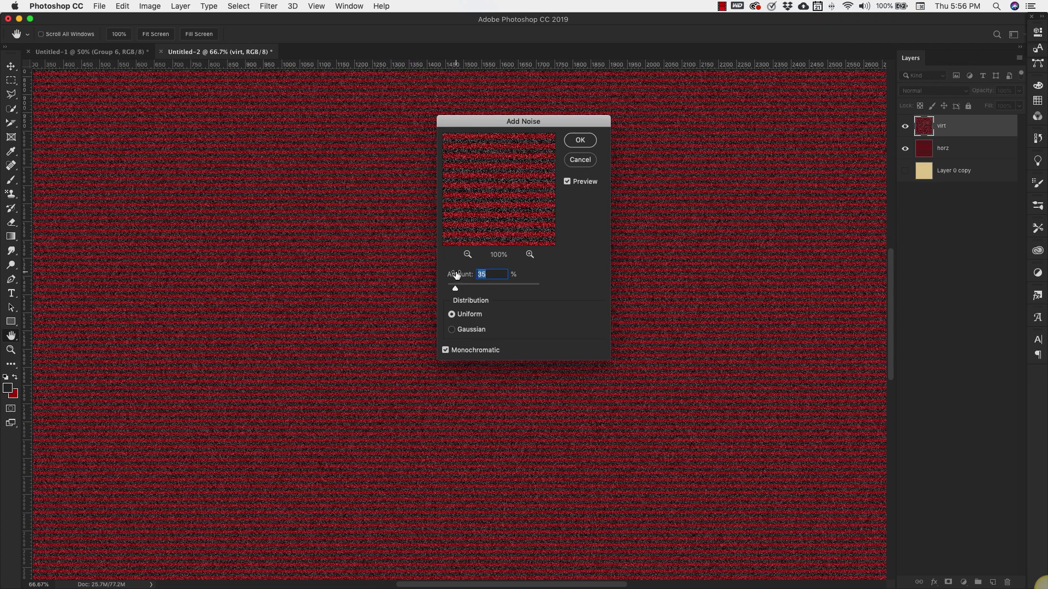
text(25)
click(446, 351)
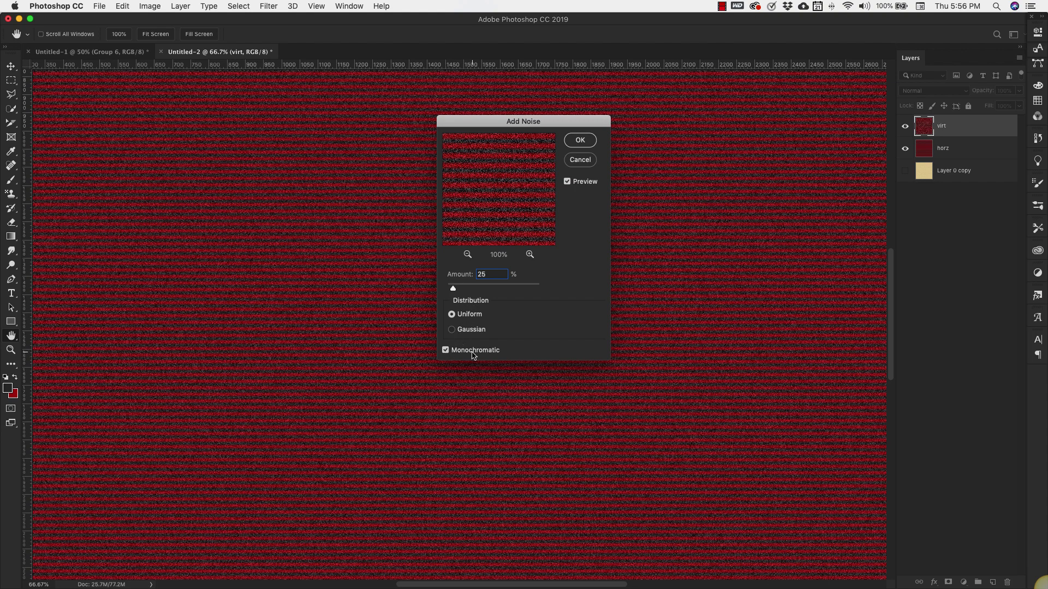
click(579, 141)
key(z)
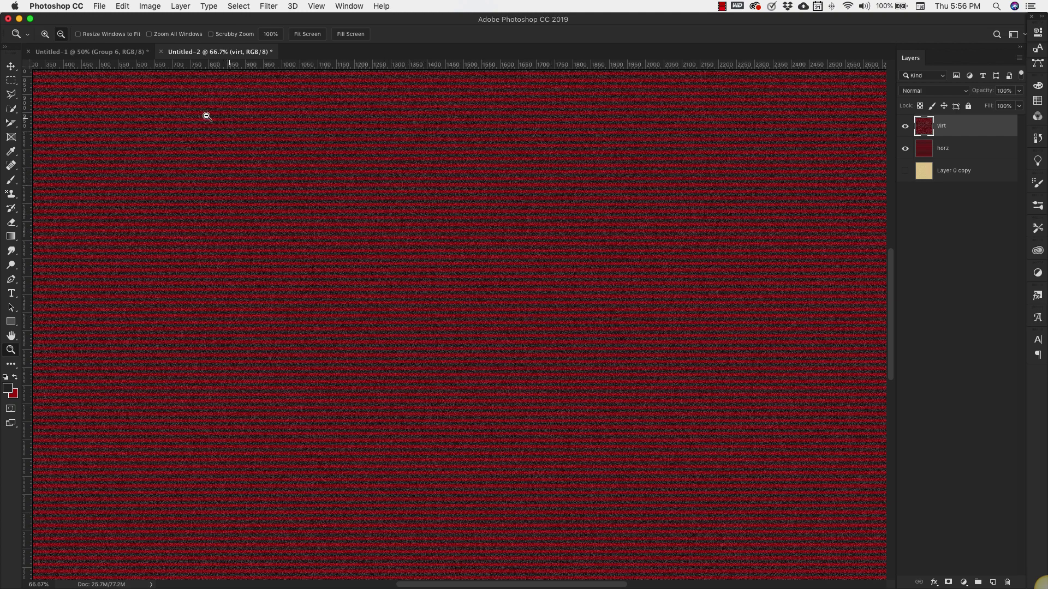
- Rotate the virt layer 90° clockwise so its stripes run vertically
click(124, 6)
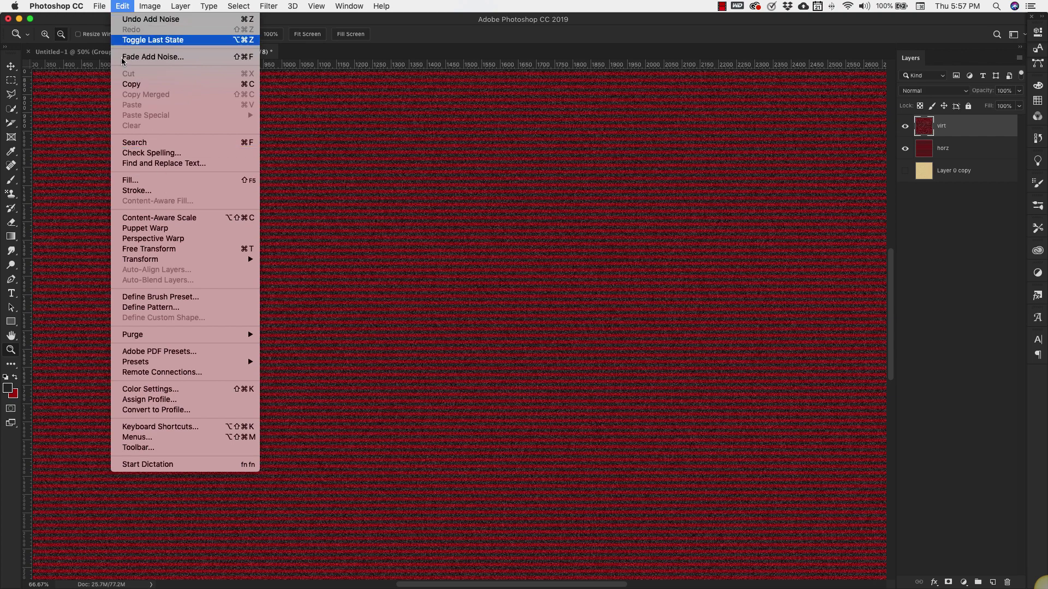
mouse_move(159, 263)
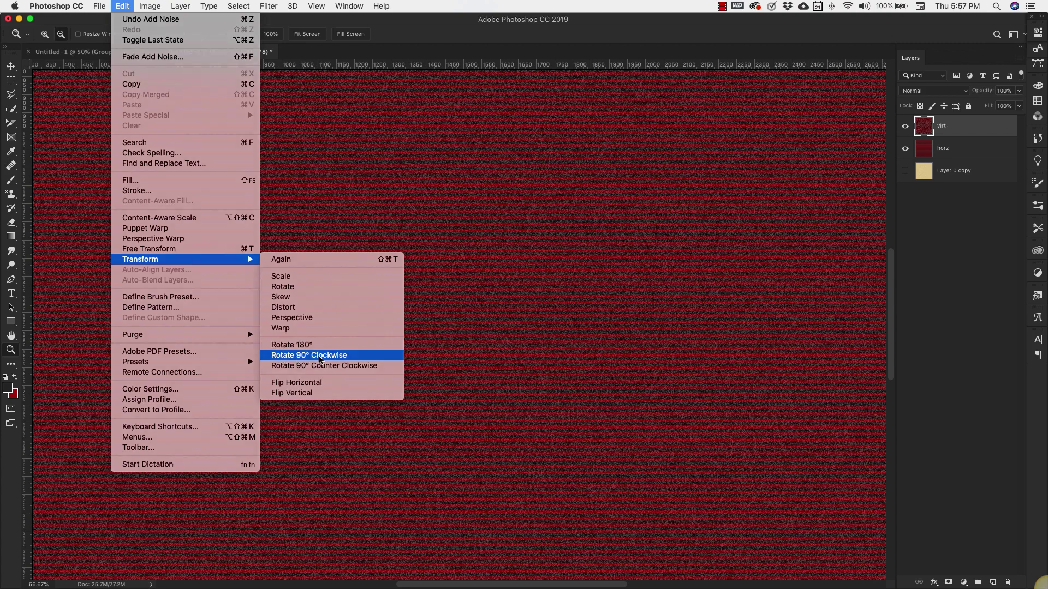
click(320, 359)
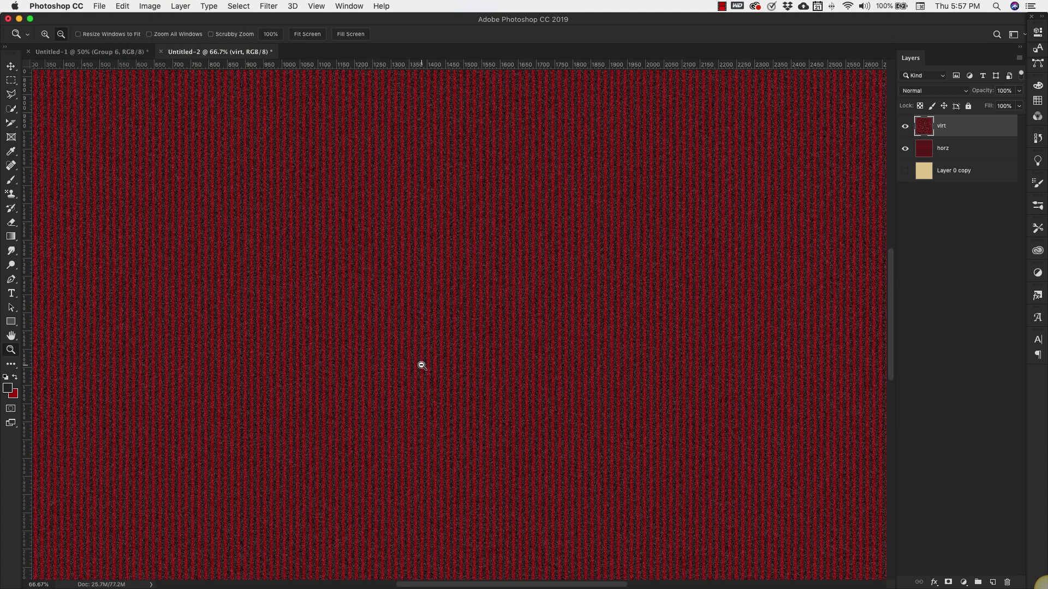
- Apply a 90° angle, 5-pixel Motion Blur to virt, then hide that layer
click(272, 7)
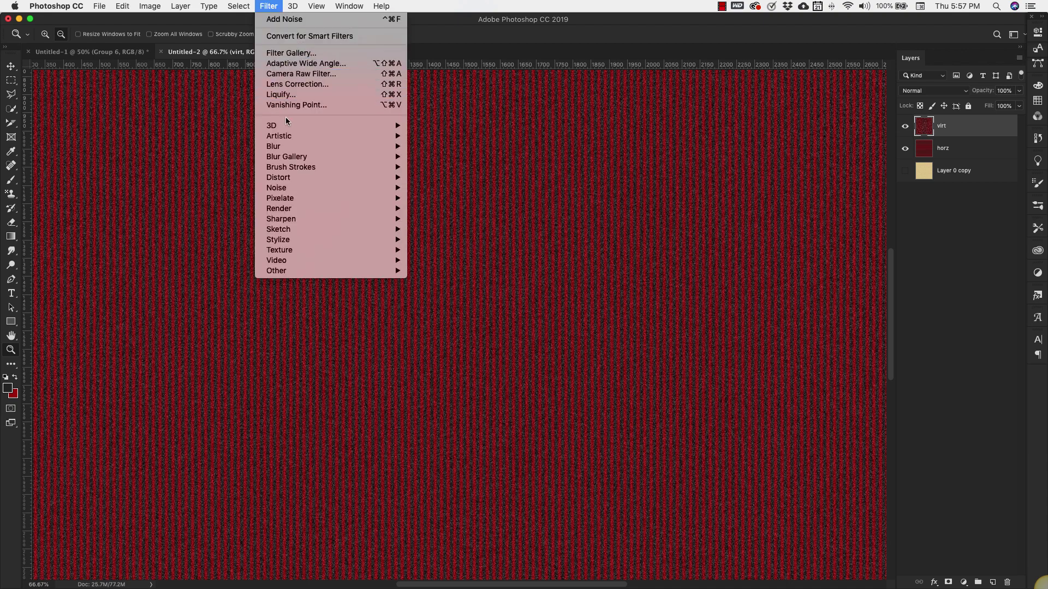
mouse_move(292, 146)
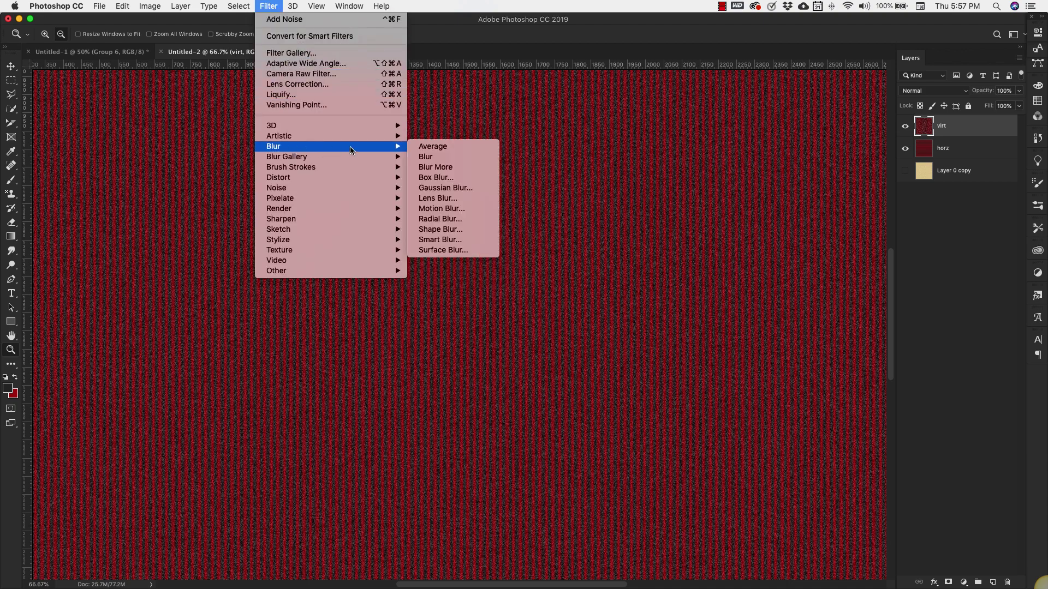
click(437, 209)
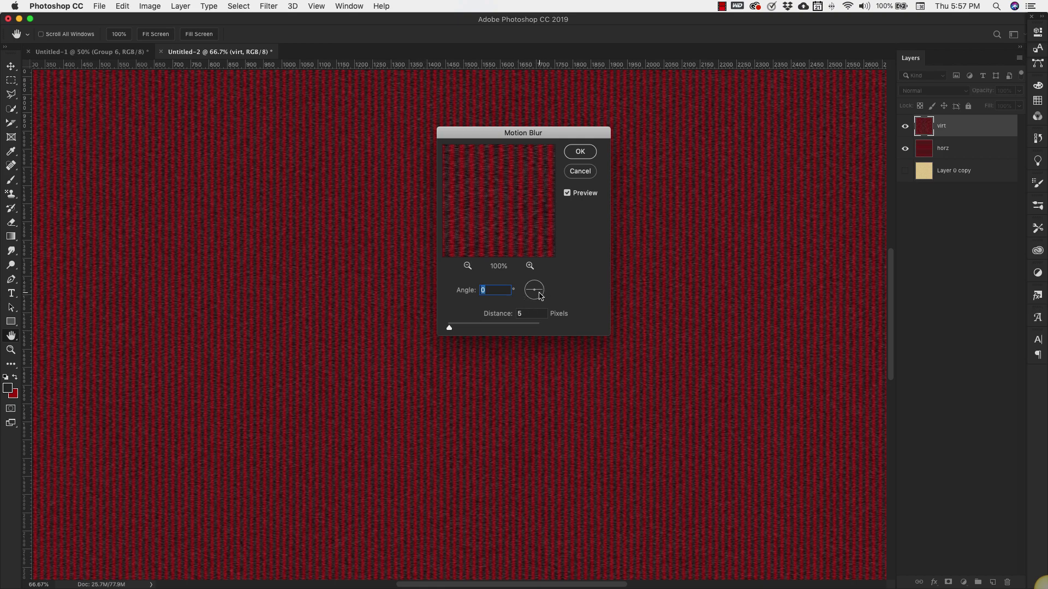
text(90)
click(580, 152)
key(z)
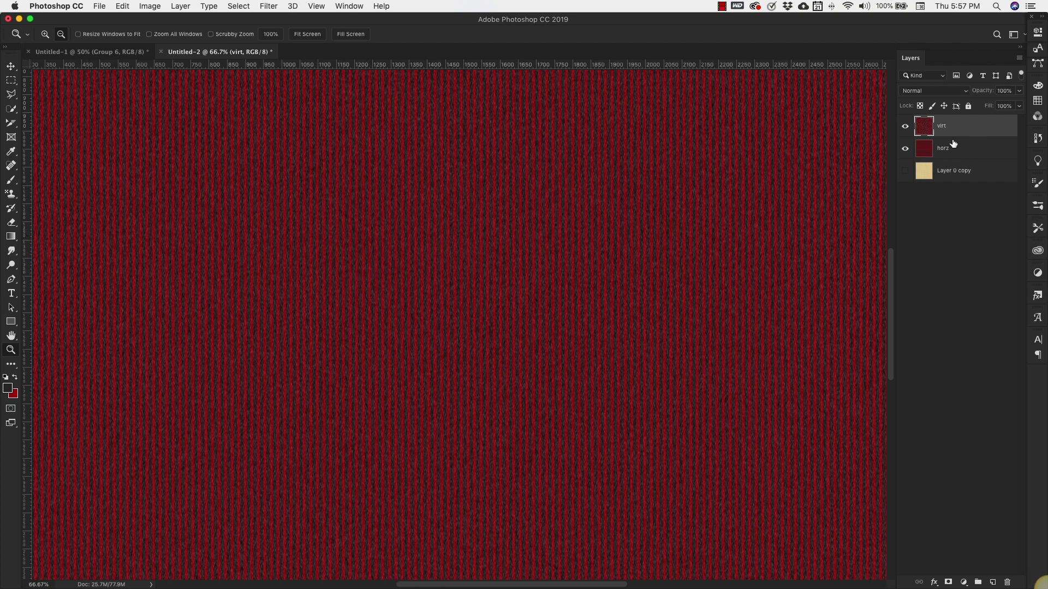
click(905, 126)
- Select the horz layer and apply Add Noise with a 35% amount
click(983, 149)
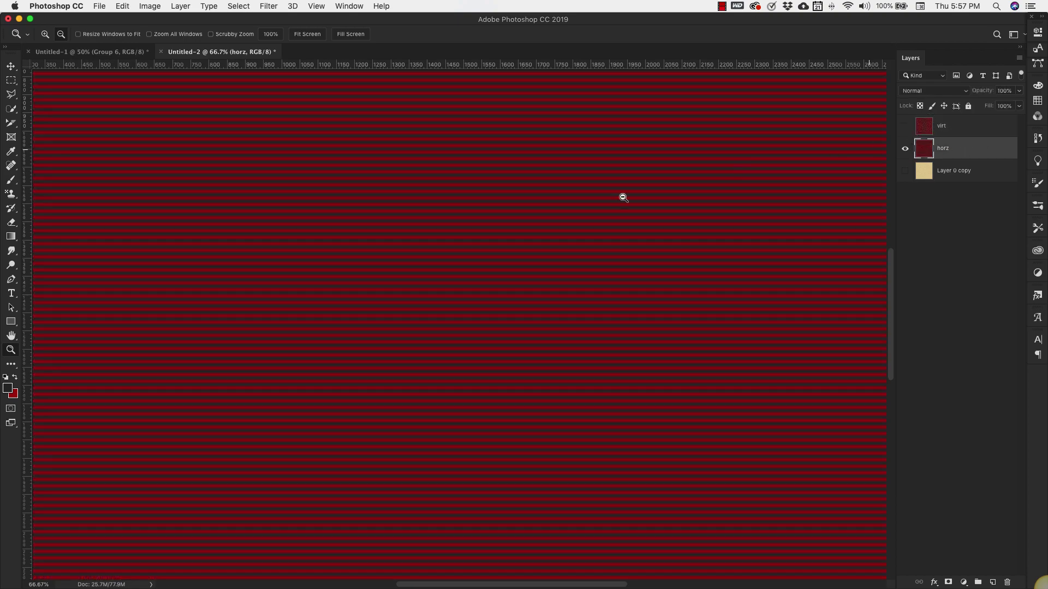
click(270, 7)
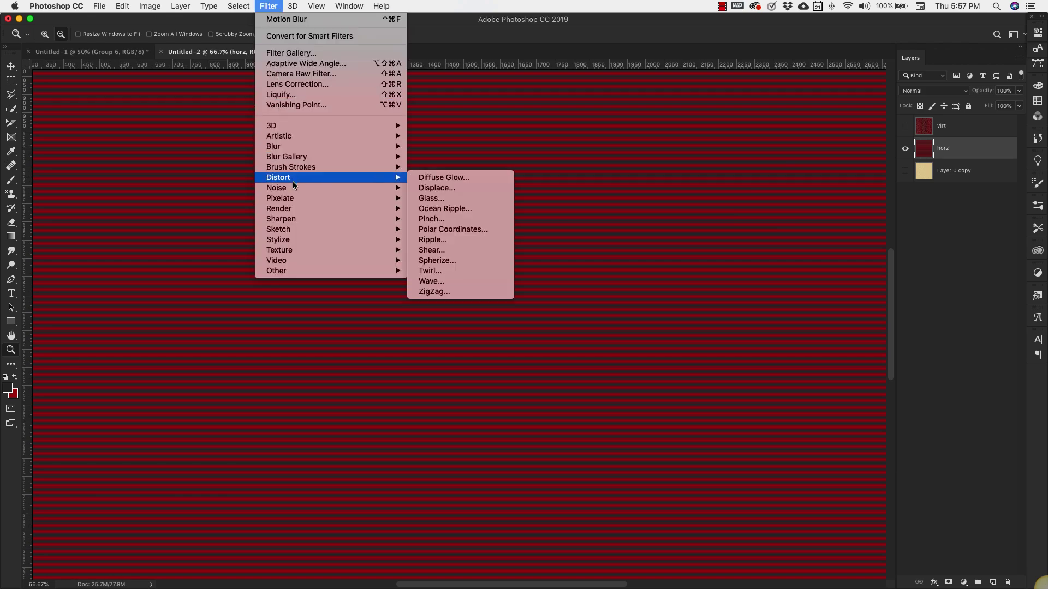
mouse_move(321, 189)
click(440, 188)
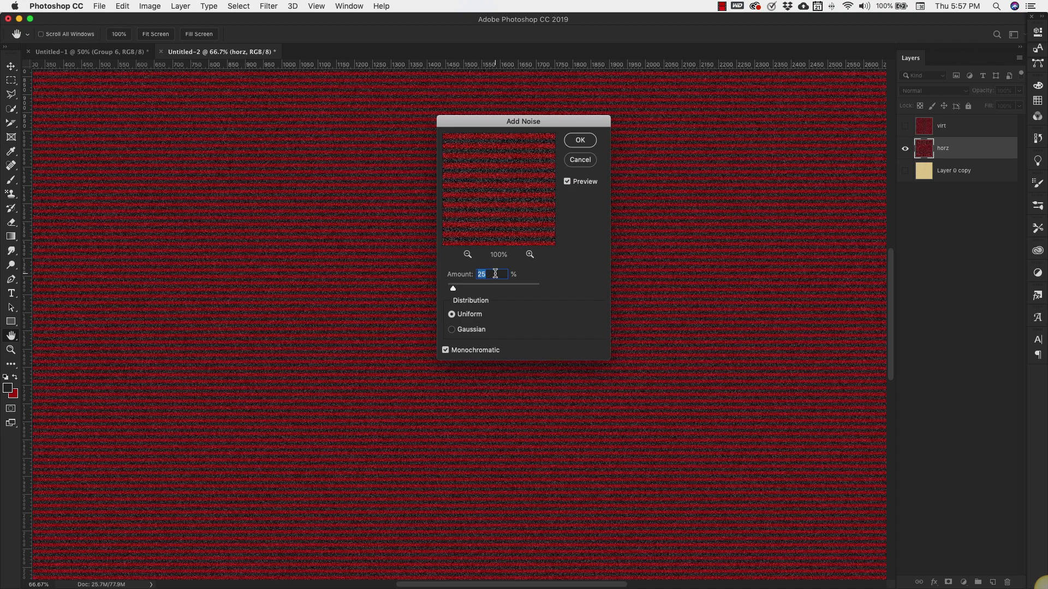
text(35)
click(578, 140)
key(z)
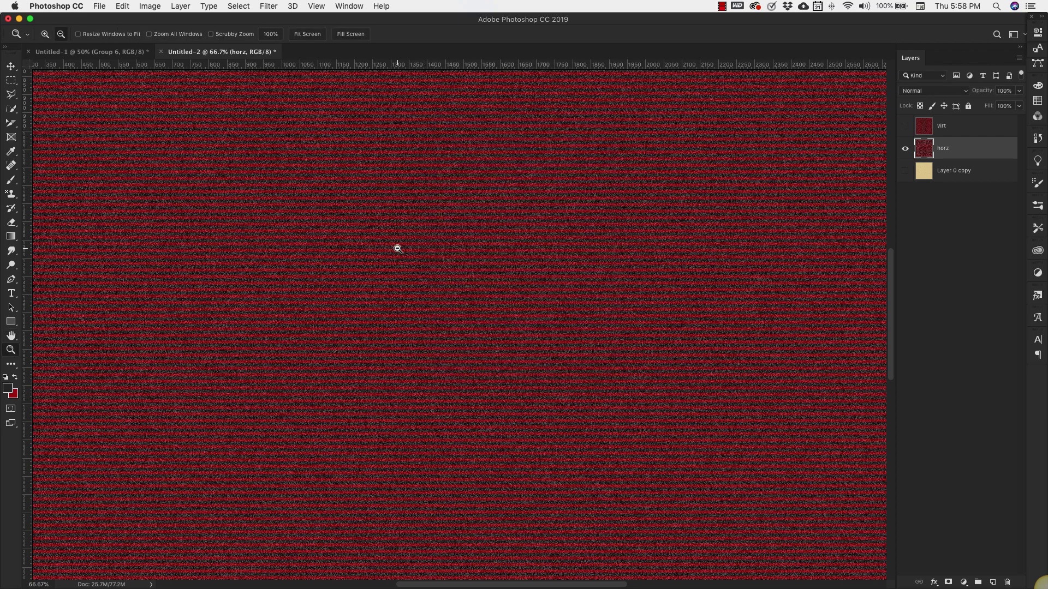
- Motion-blur horz at 0° angle with 5-pixel distance, then show virt again
click(269, 7)
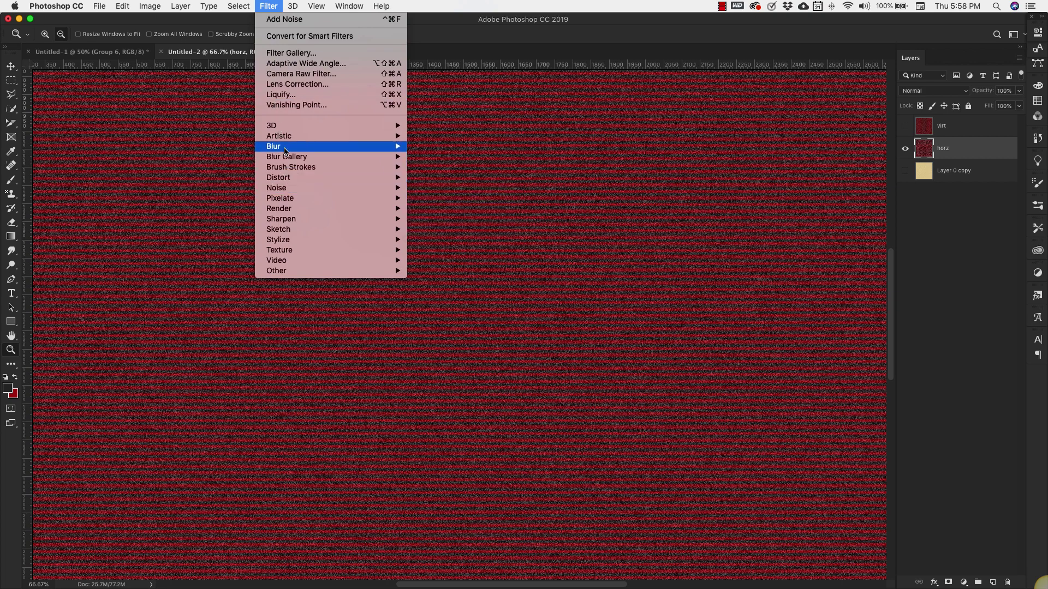
mouse_move(307, 146)
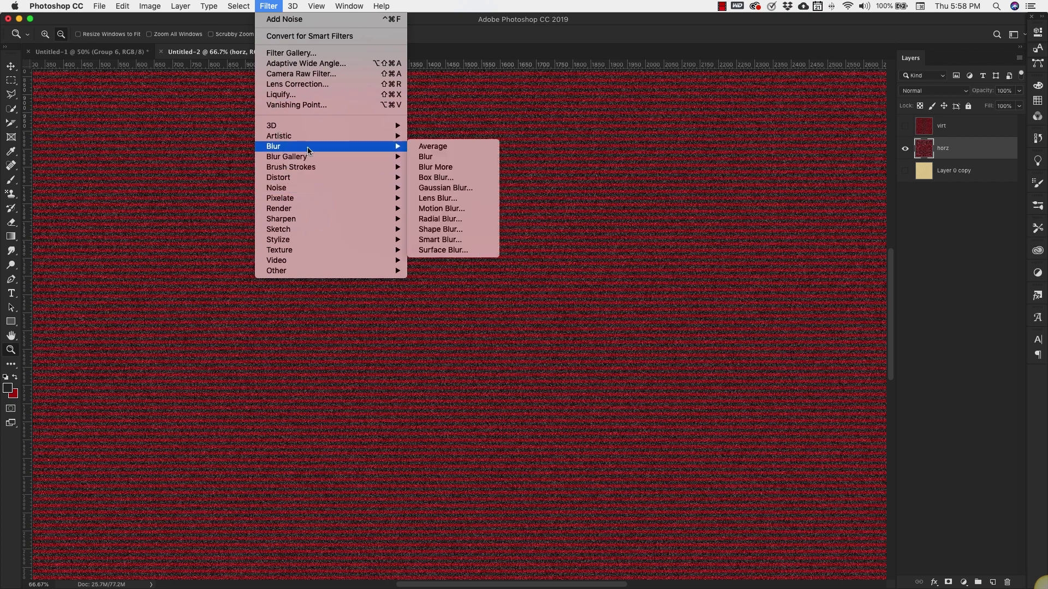
click(445, 209)
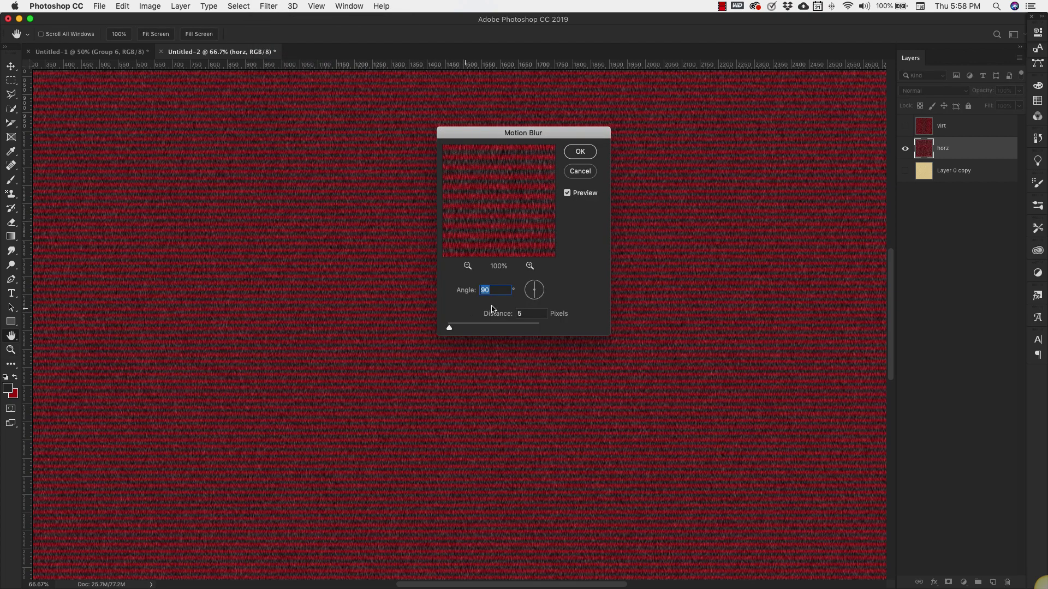
text(0)
drag(449, 330, 452, 331)
key(Tab)
text(5)
click(580, 151)
key(z)
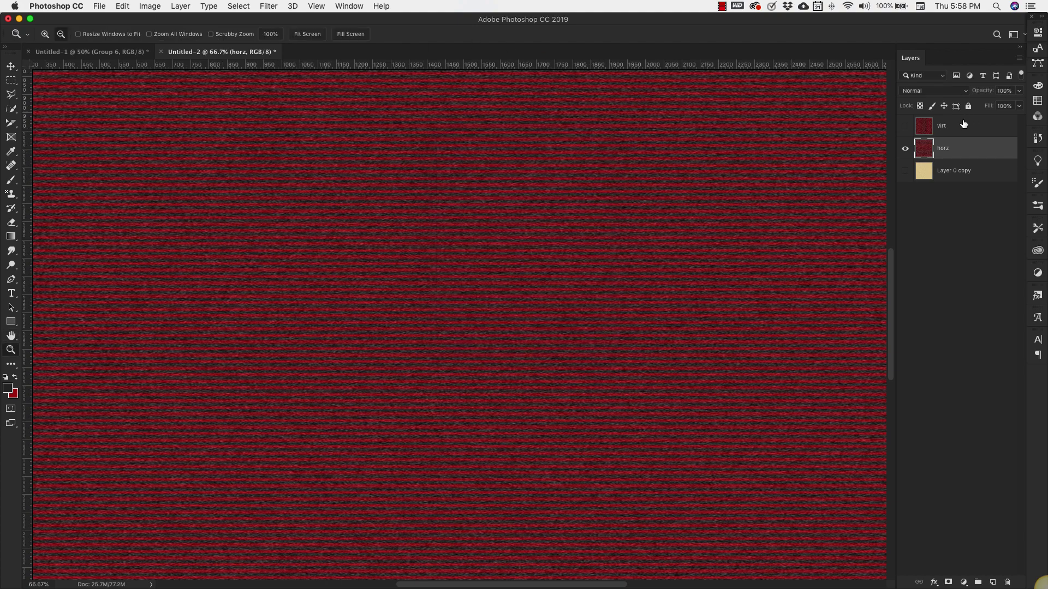
click(905, 126)
- Set the virt layer's opacity to 50% and zoom out to view the woven check
click(978, 127)
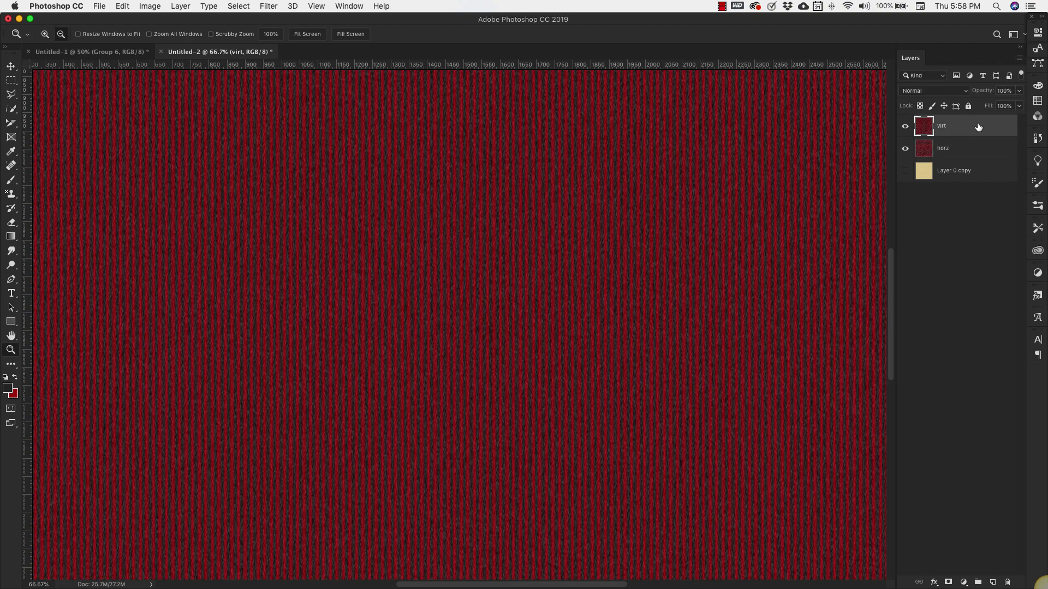
click(1013, 92)
text(50)
key(alt+bracketleft)
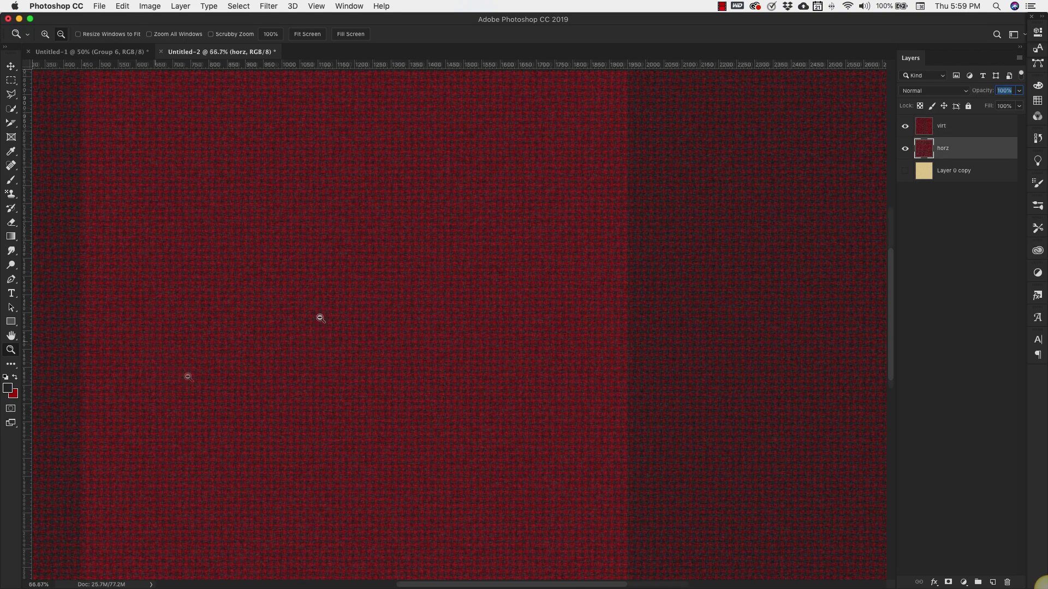
alt+click(233, 380)
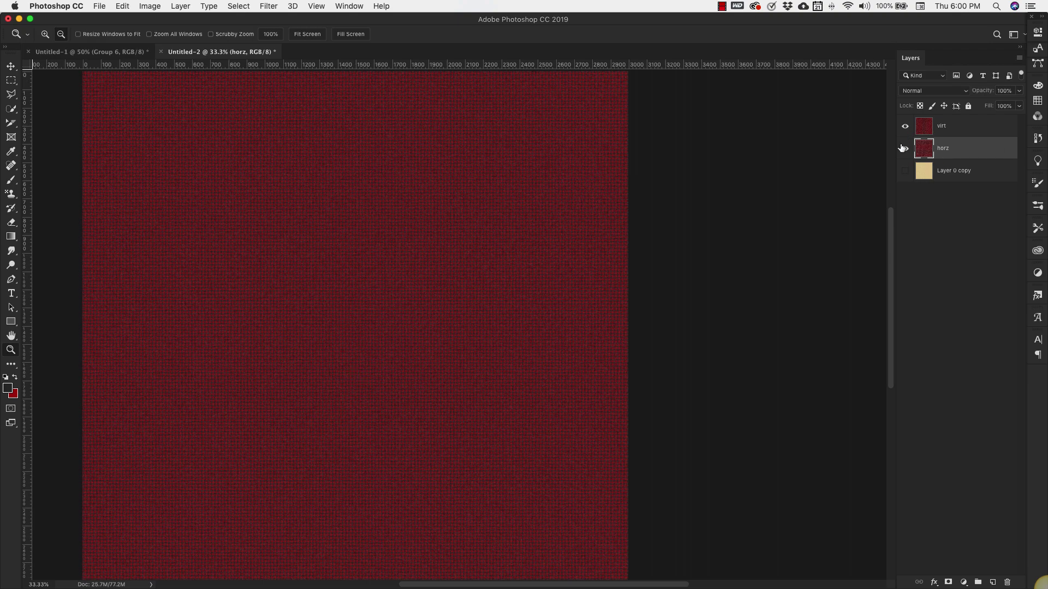
- Merge virt and horz with Cmd+E, compare against the tan linen layer, then reshow virt
shift+click(958, 133)
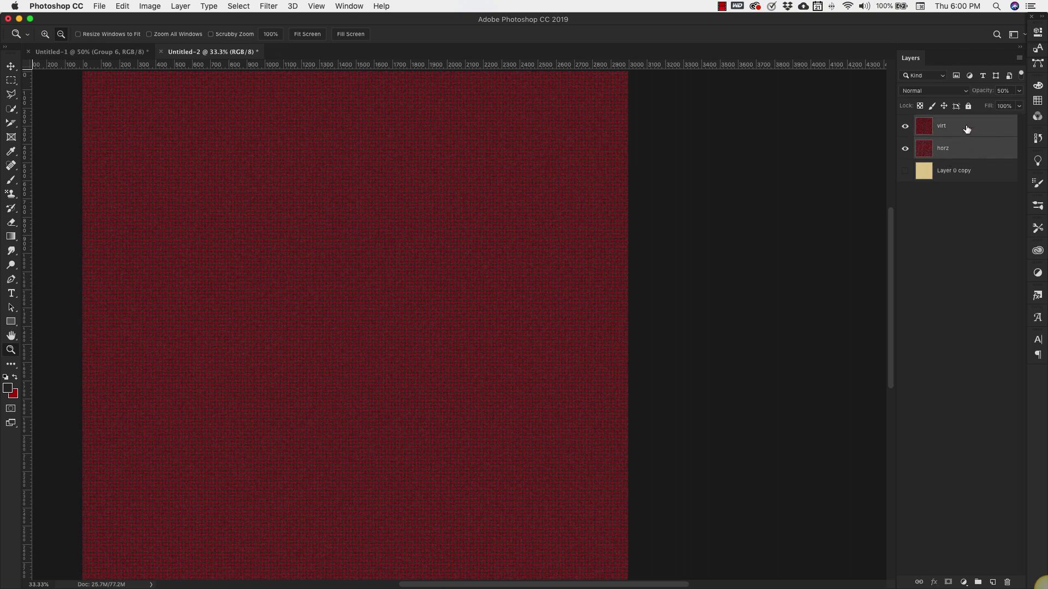
key(super+e)
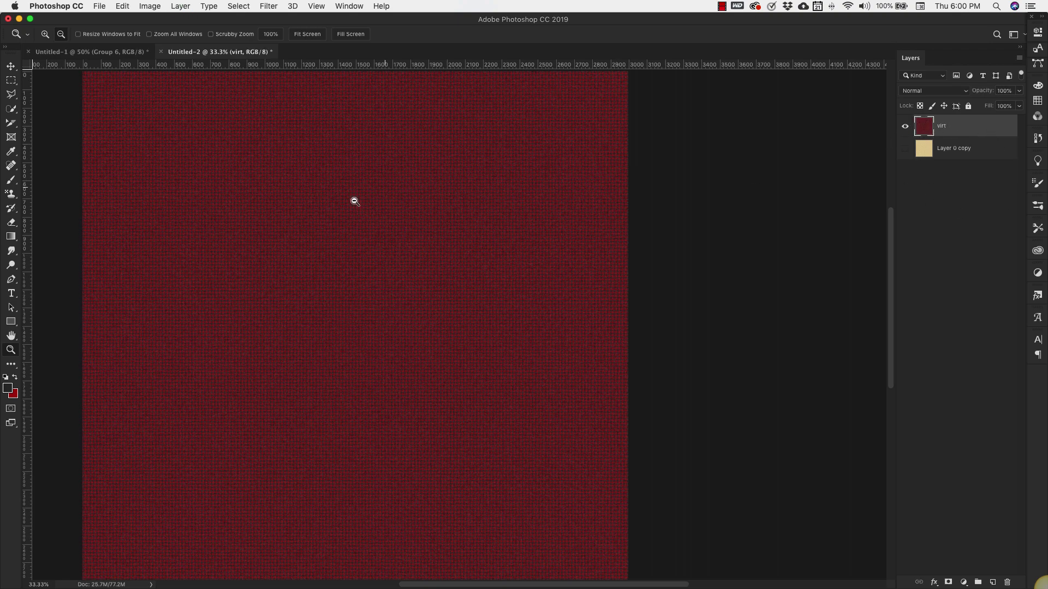
click(907, 127)
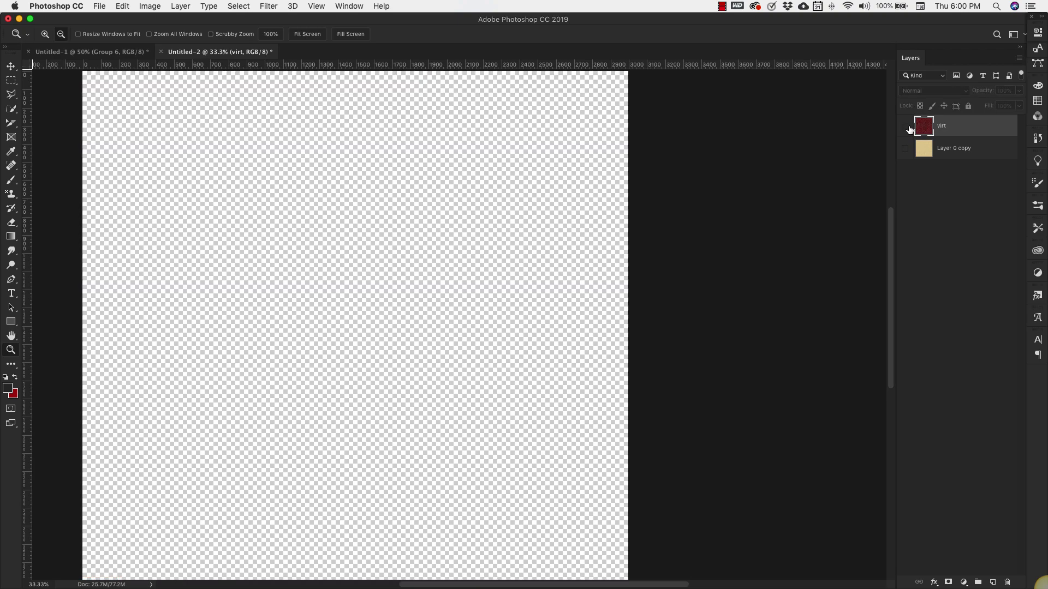
click(906, 149)
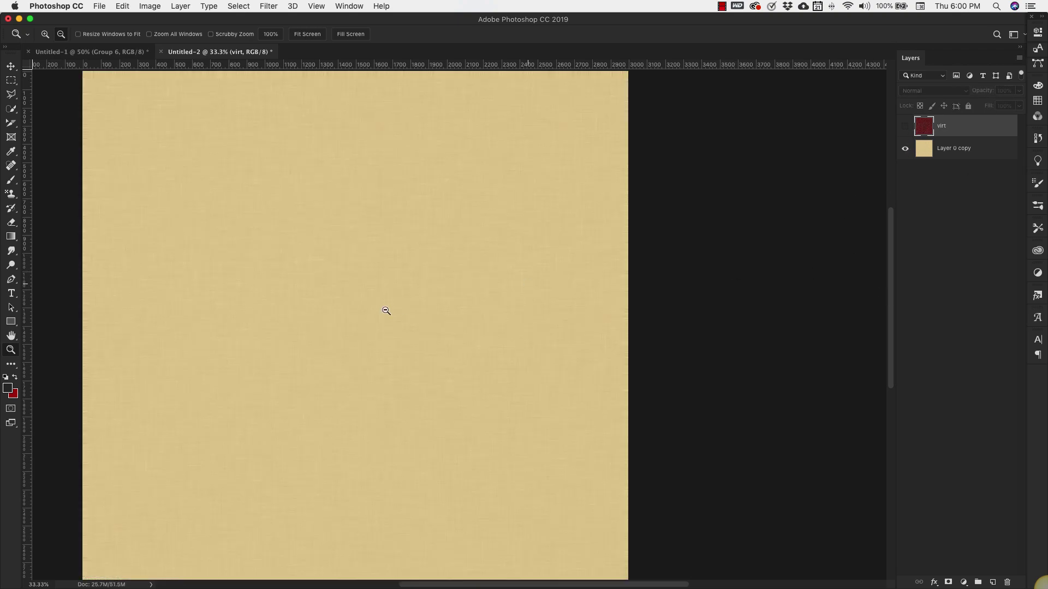
click(352, 297)
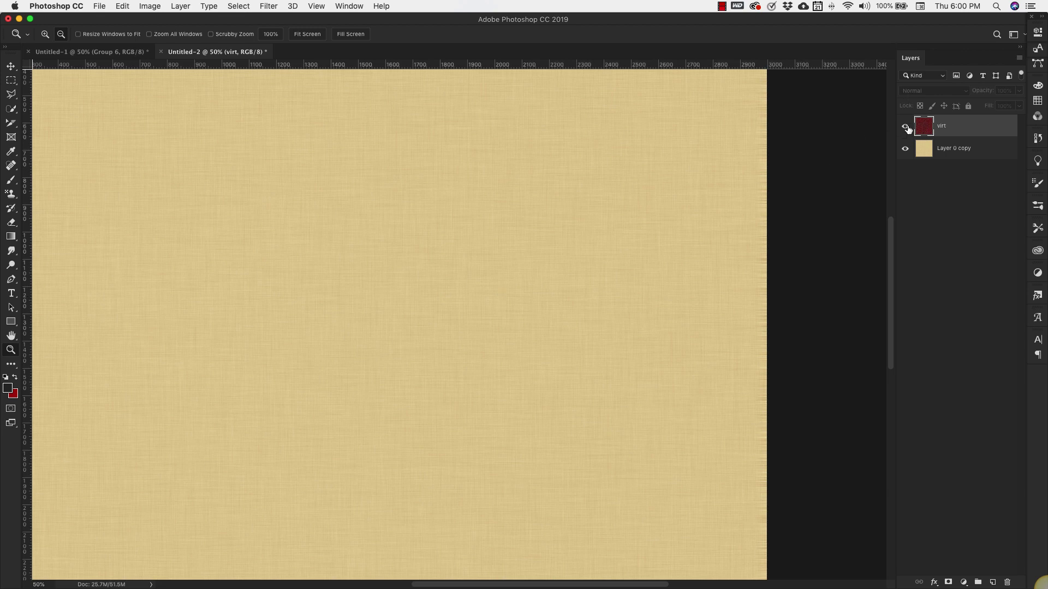
click(906, 126)
scroll(529, 327, left, 3)
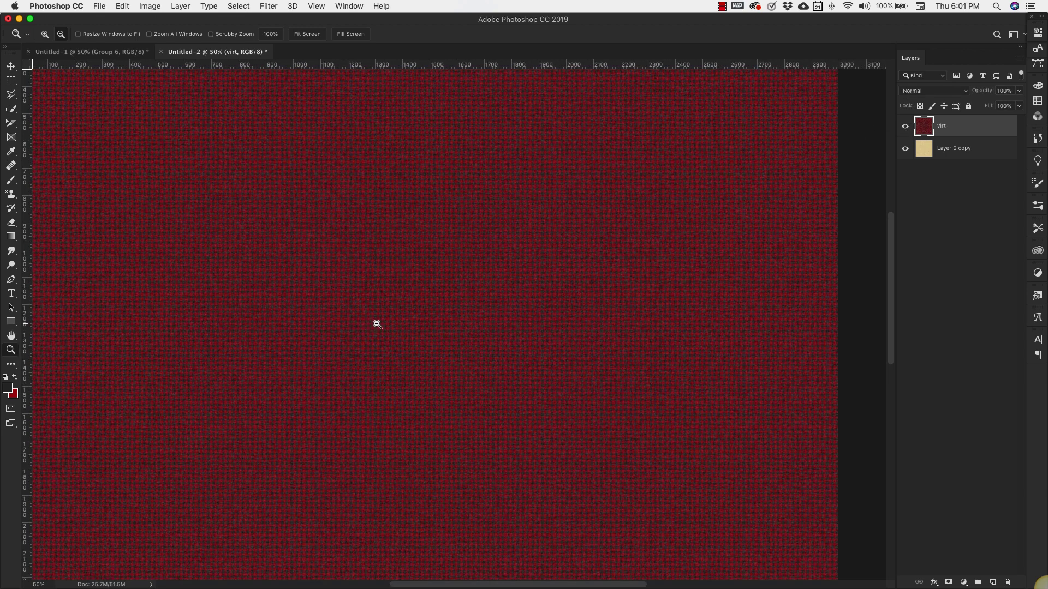